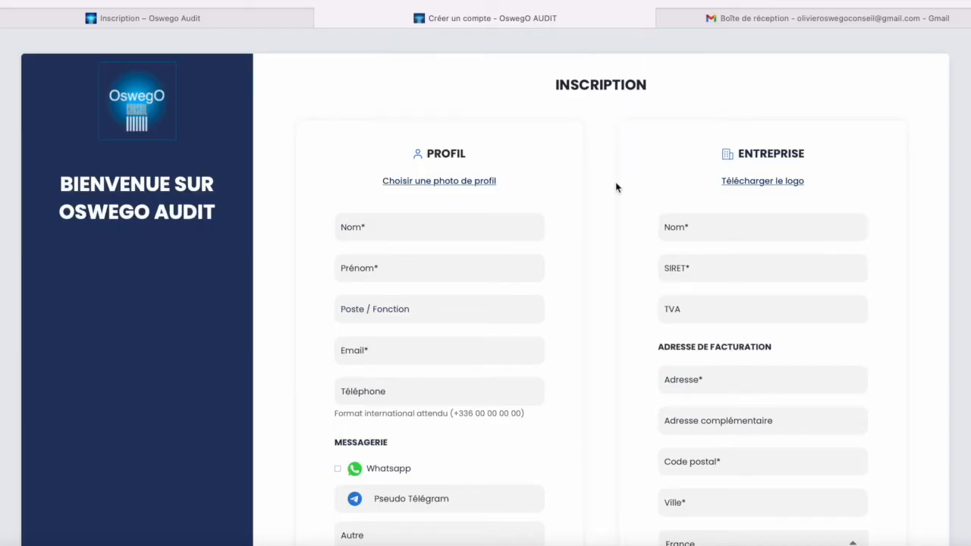
Scroll through the Inscription form to review its Profil and Entreprise fields.
scroll(616, 187, down, 1)
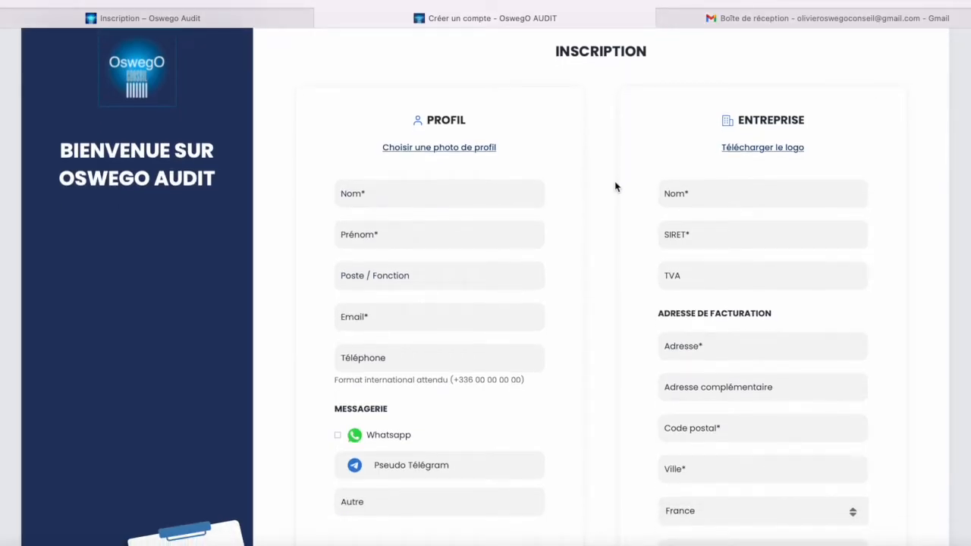
scroll(434, 175, down, 1)
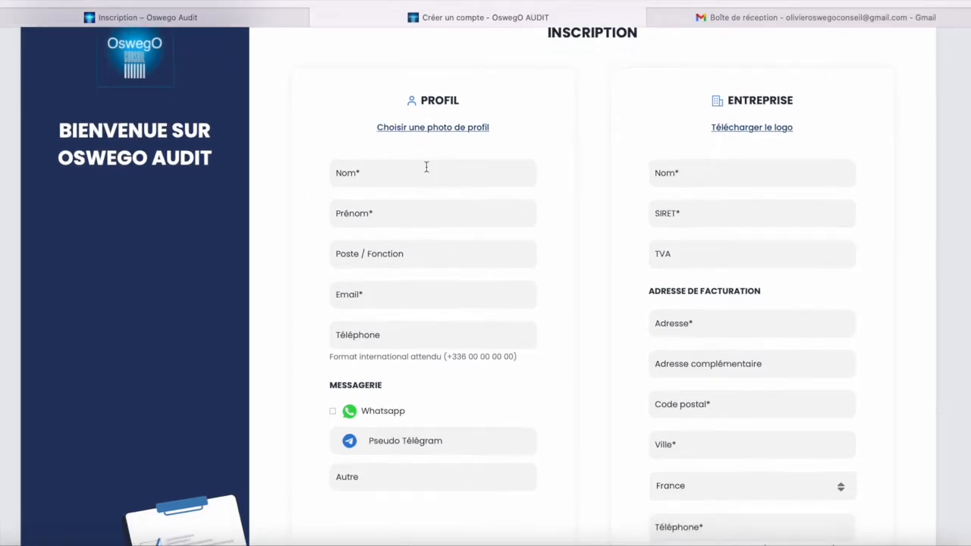
scroll(686, 185, down, 3)
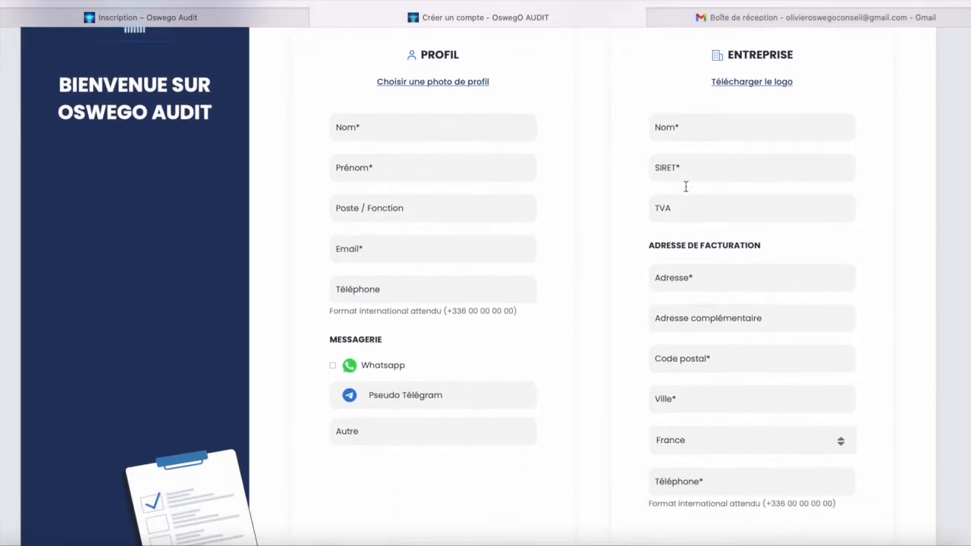
scroll(685, 184, up, 4)
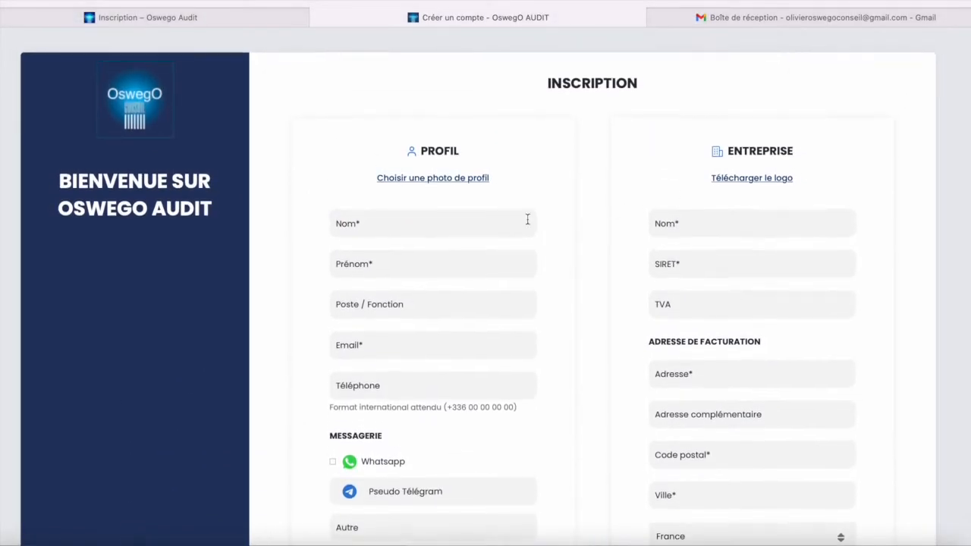
Set the businesswoman image from Téléchargements as the profile photo.
click(436, 176)
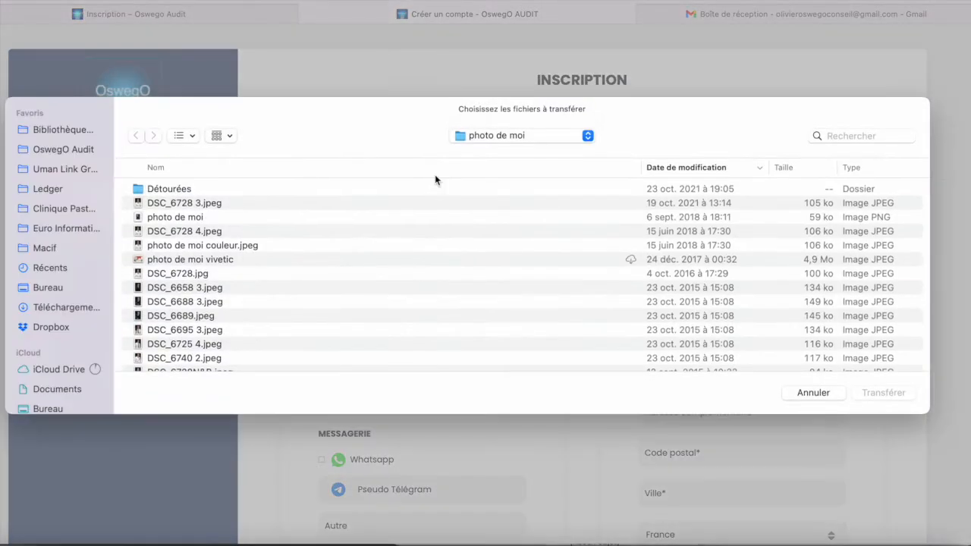
scroll(277, 328, down, 2)
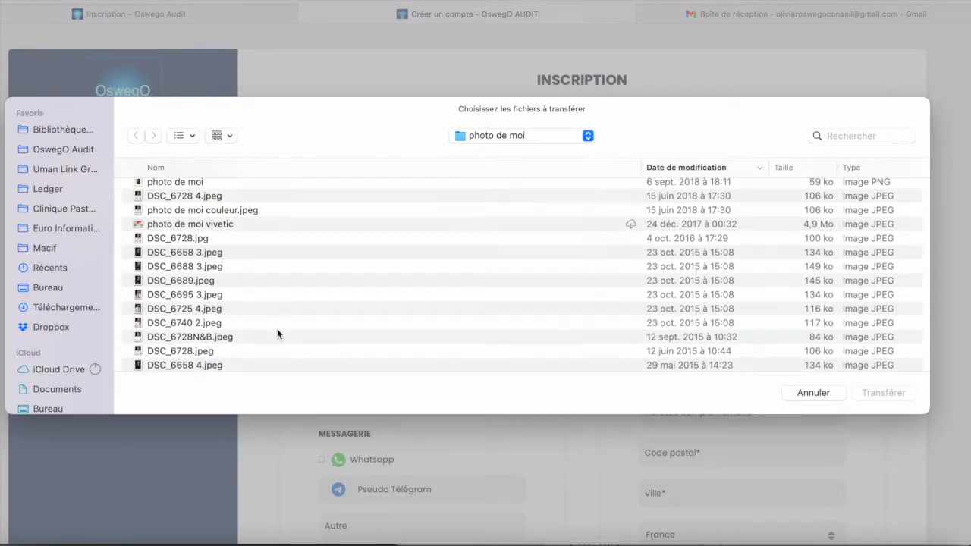
click(34, 309)
click(257, 240)
double_click(270, 230)
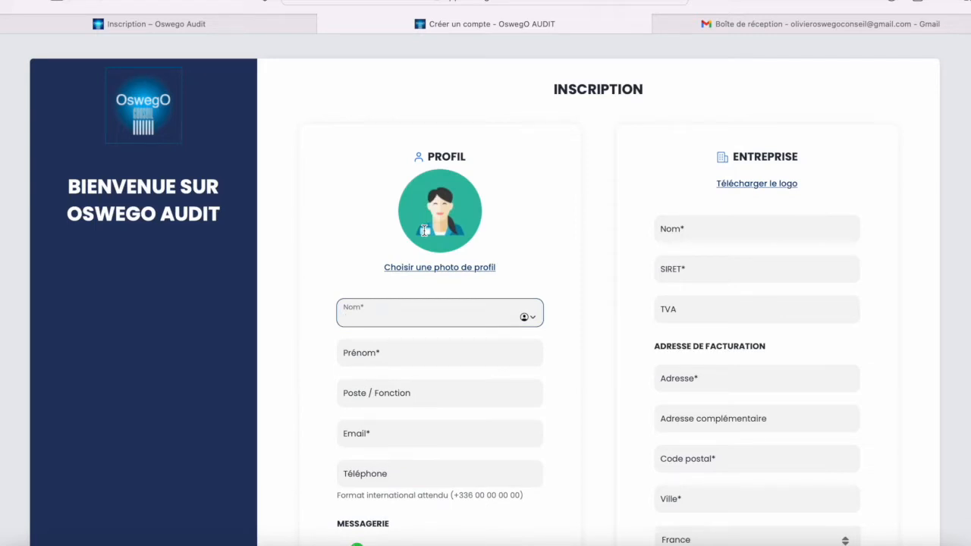
Enter the surname, first name and job title Directrice de l'expérience client.
text(doe)
key(BackSpace)
key(BackSpace)
text(Doe)
key(Tab)
text(Jane)
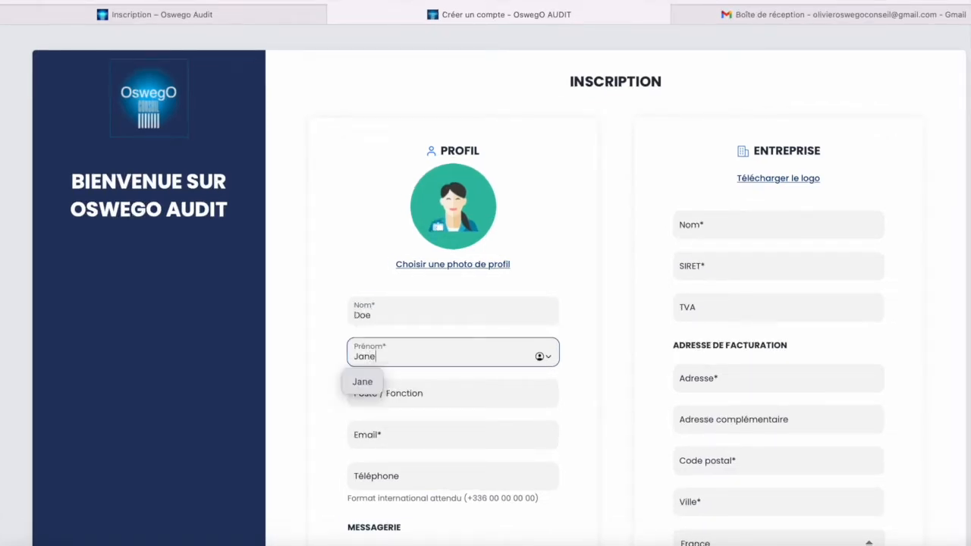
key(Tab)
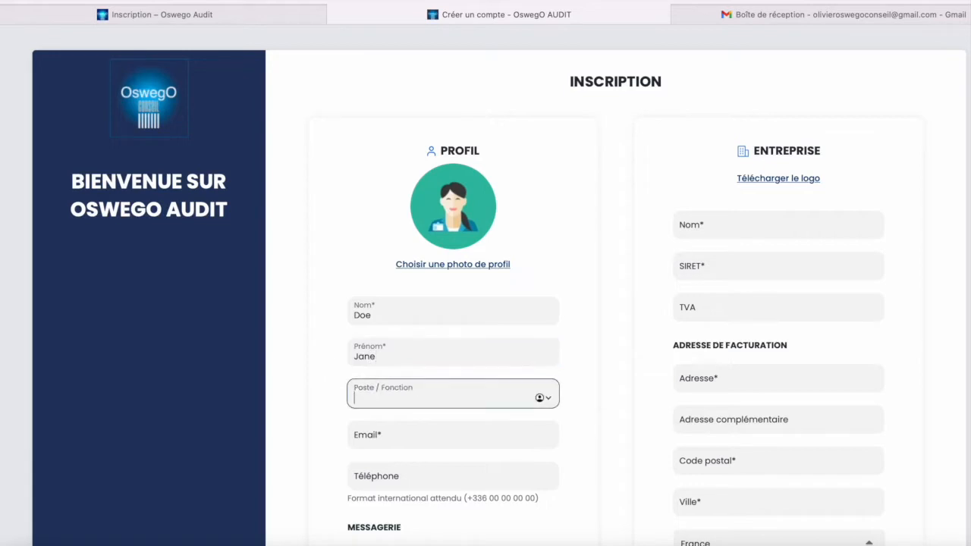
text(Directrice de l'expérienc)
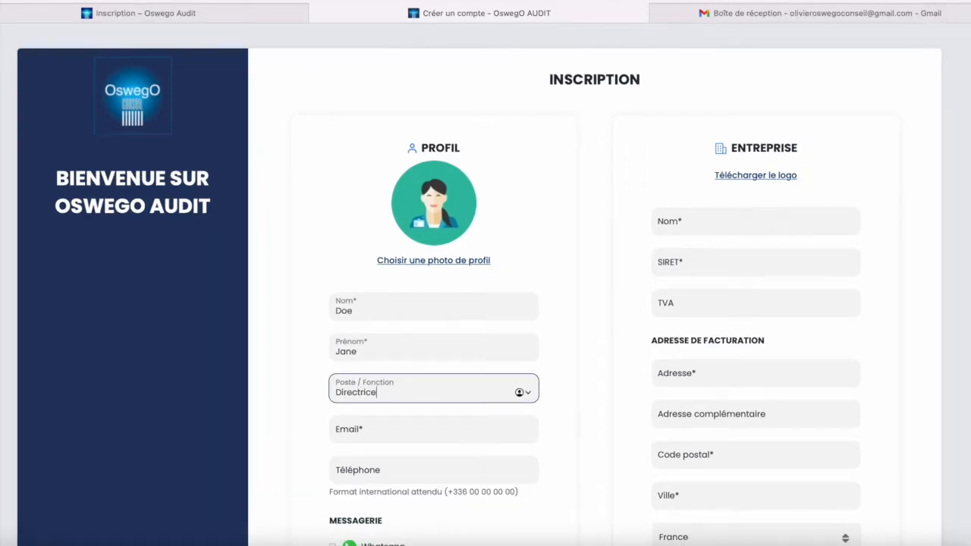
text(e client)
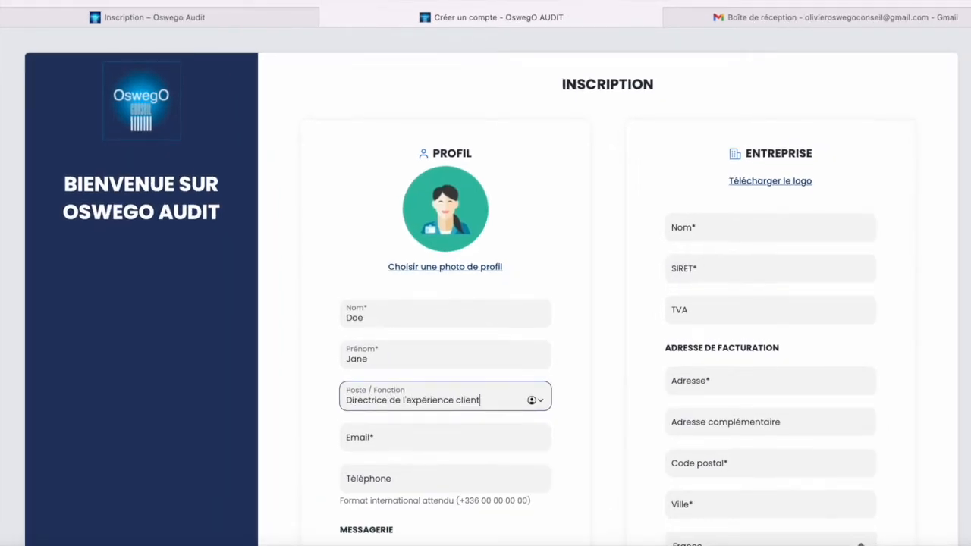
Fill the e-mail from the autofill suggestion, enter the phone number and tick WhatsApp.
key(Tab)
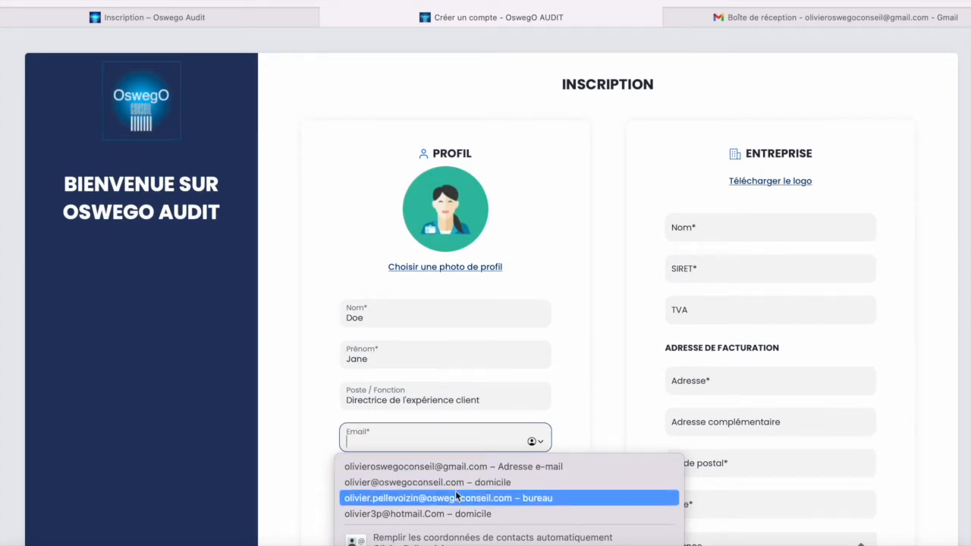
click(470, 466)
scroll(491, 465, down, 1)
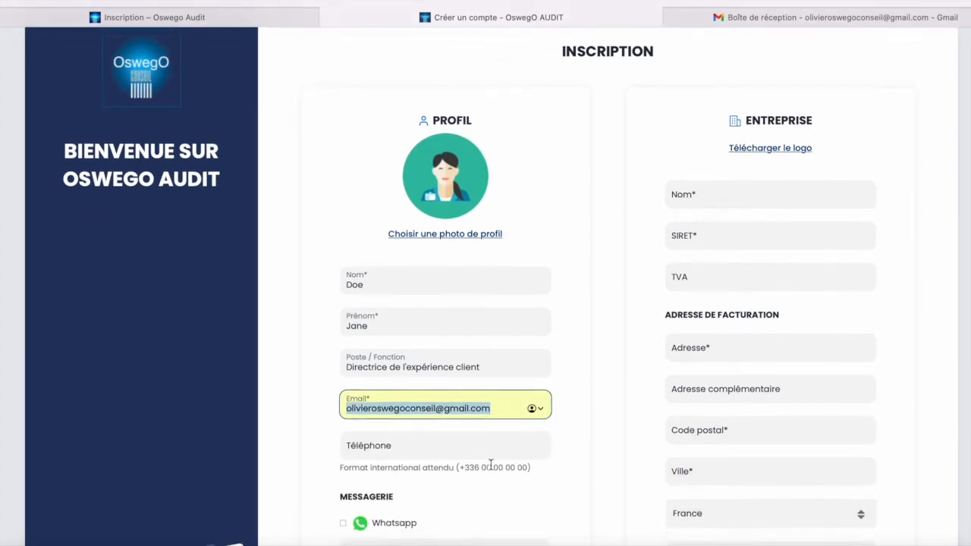
scroll(490, 465, down, 3)
click(479, 342)
text(+)
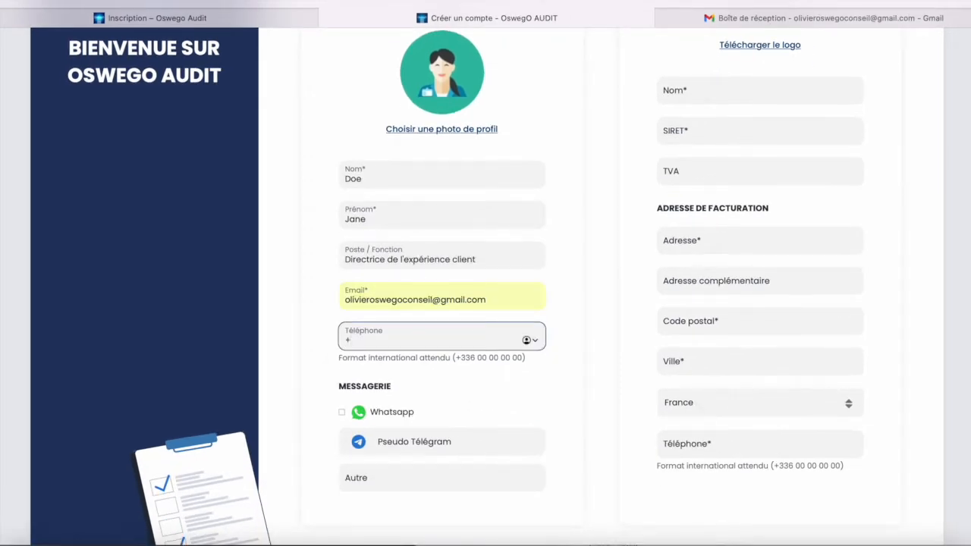
text(33622222222)
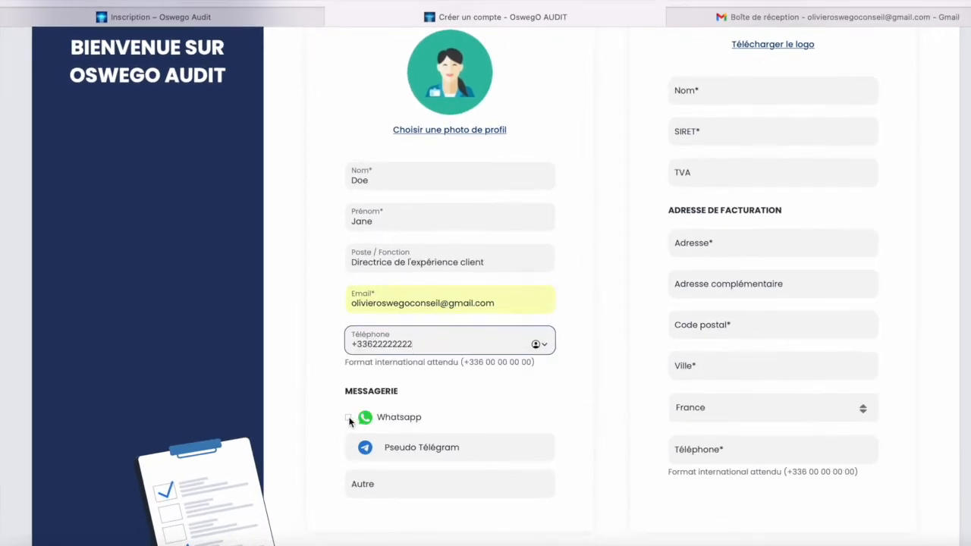
click(349, 418)
Click into the Pseudo Télégram and Autre messaging fields, leaving them empty.
scroll(440, 408, down, 1)
click(425, 415)
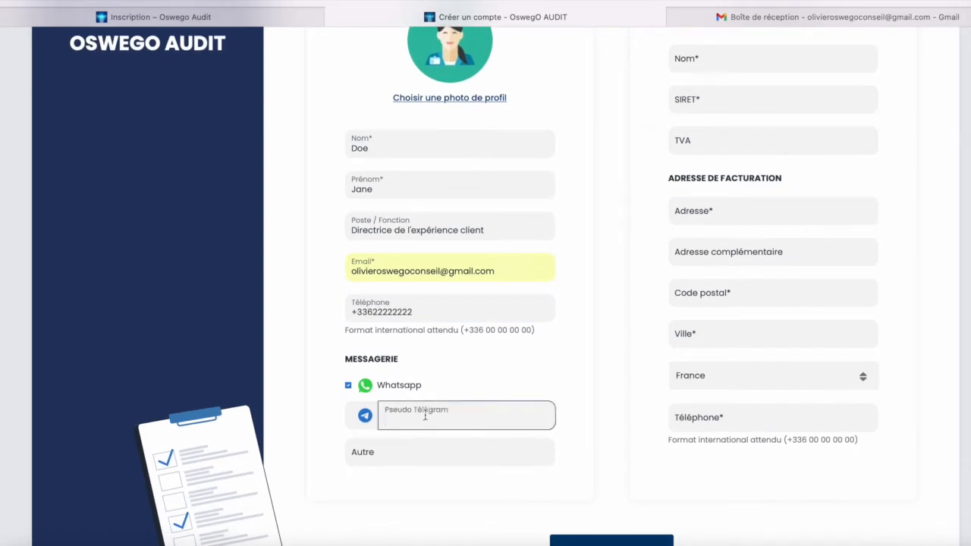
click(414, 452)
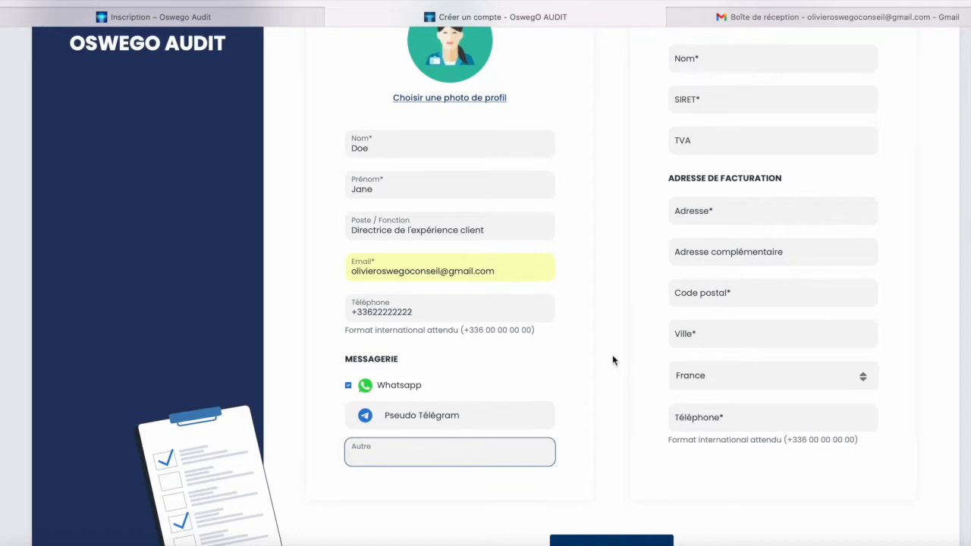
scroll(613, 358, up, 3)
scroll(612, 361, up, 2)
Upload a company logo image in the Entreprise section.
click(786, 150)
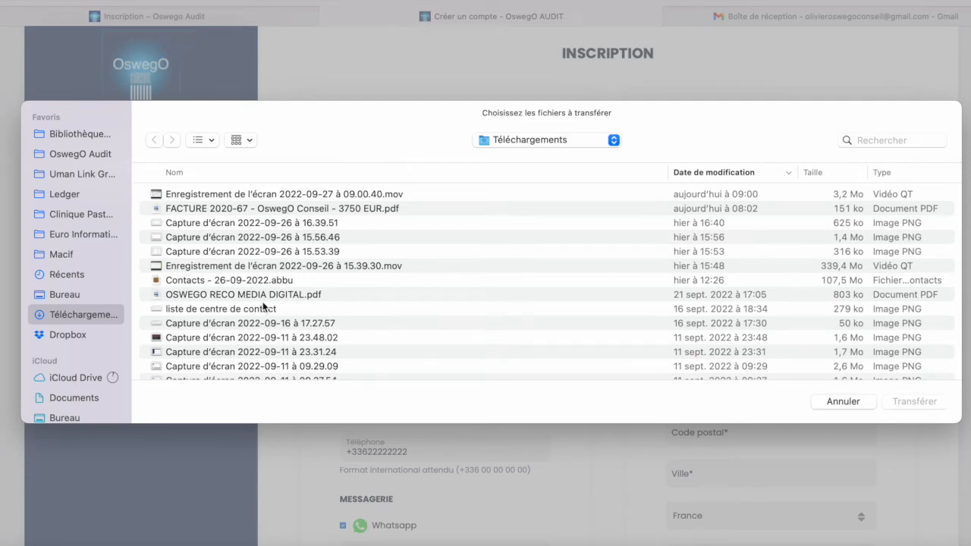
scroll(262, 306, down, 6)
key(Escape)
Enter company name Company RC along with its SIRET and VAT numbers.
click(727, 193)
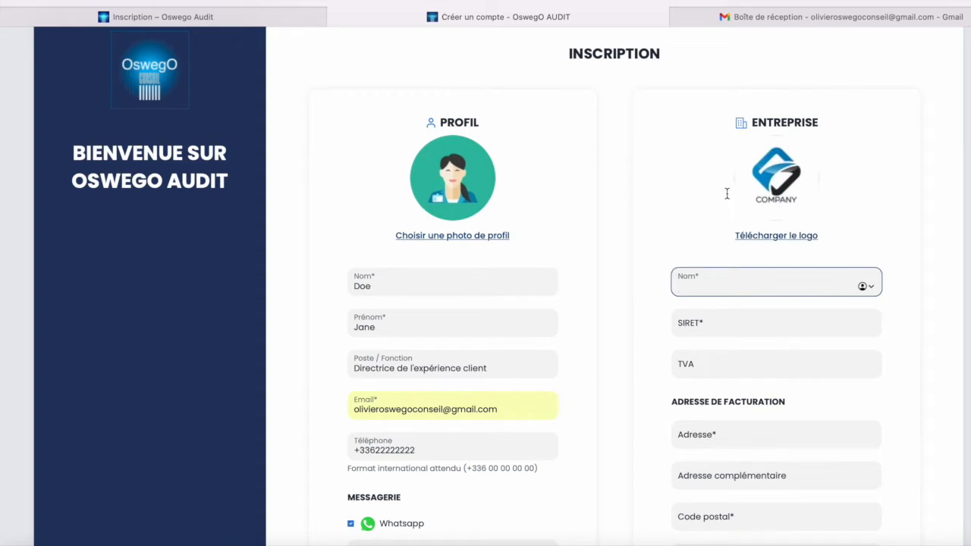
text(Company RC)
key(Tab)
text(12334556)
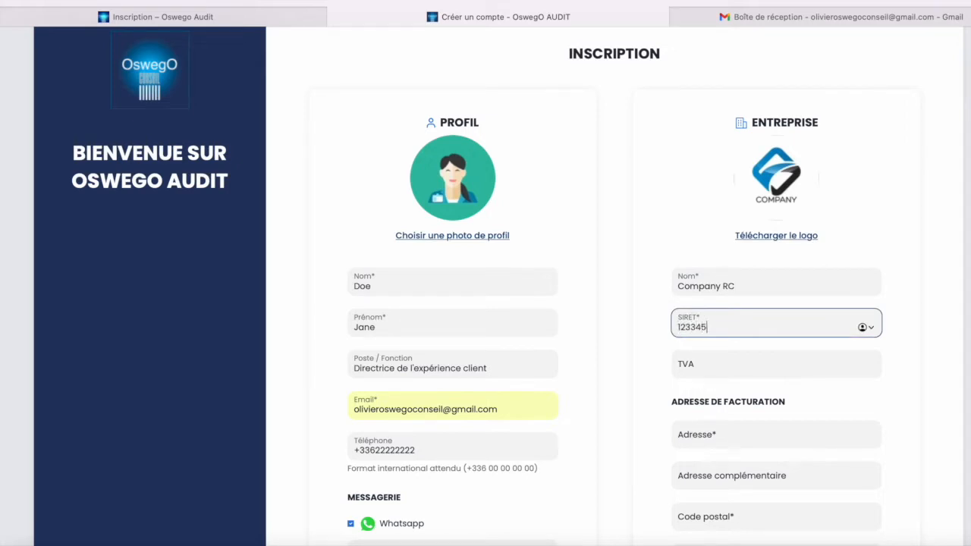
text(78)
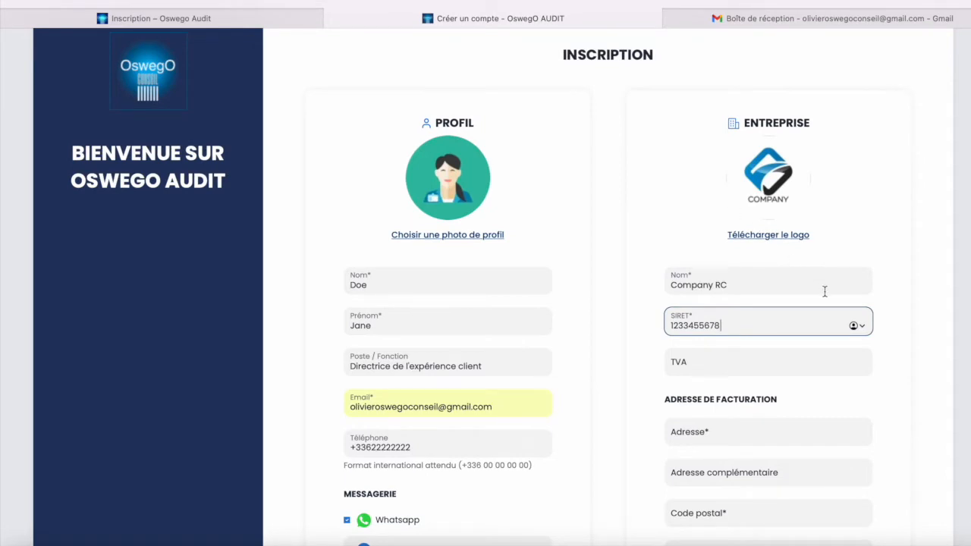
scroll(824, 292, down, 1)
click(799, 321)
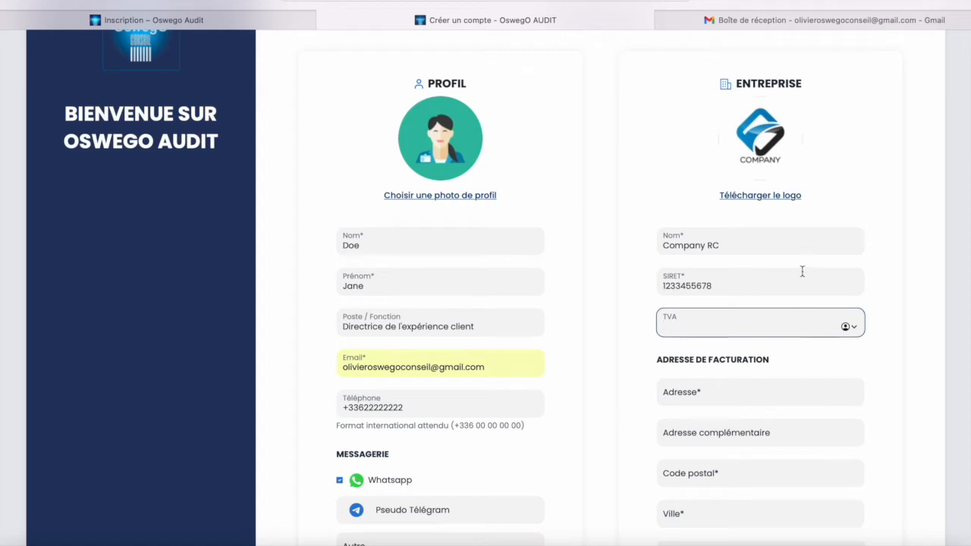
text(FR)
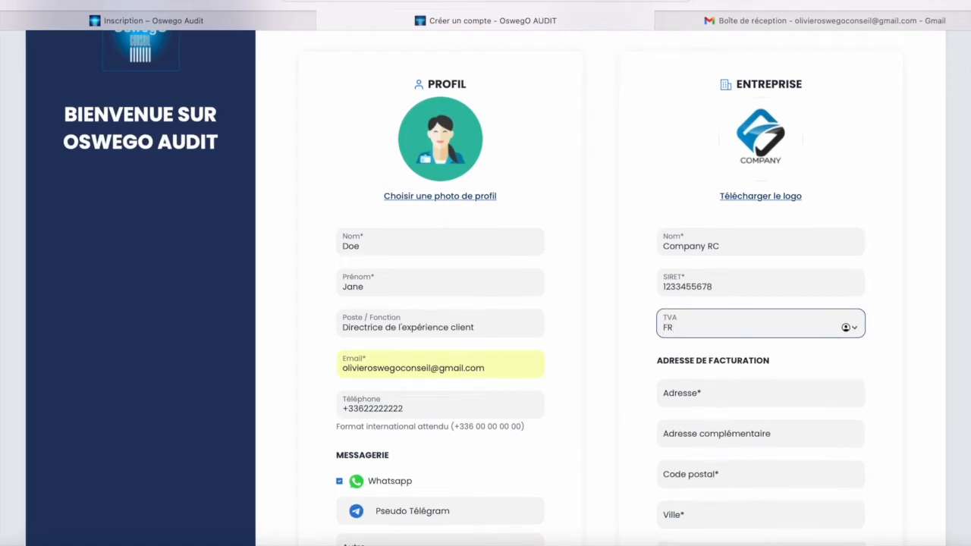
text(12233456)
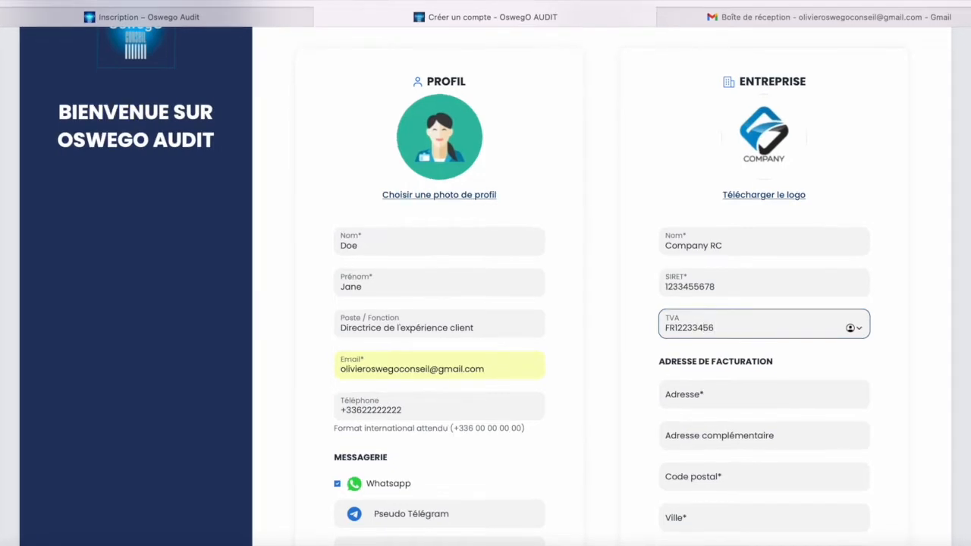
scroll(784, 362, down, 1)
Enter the company's billing street address, postal code and city.
click(785, 349)
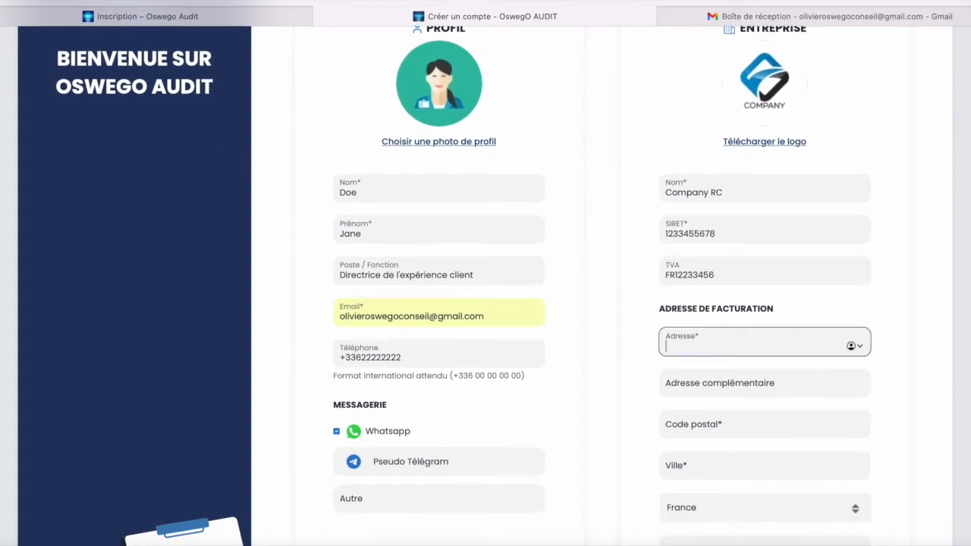
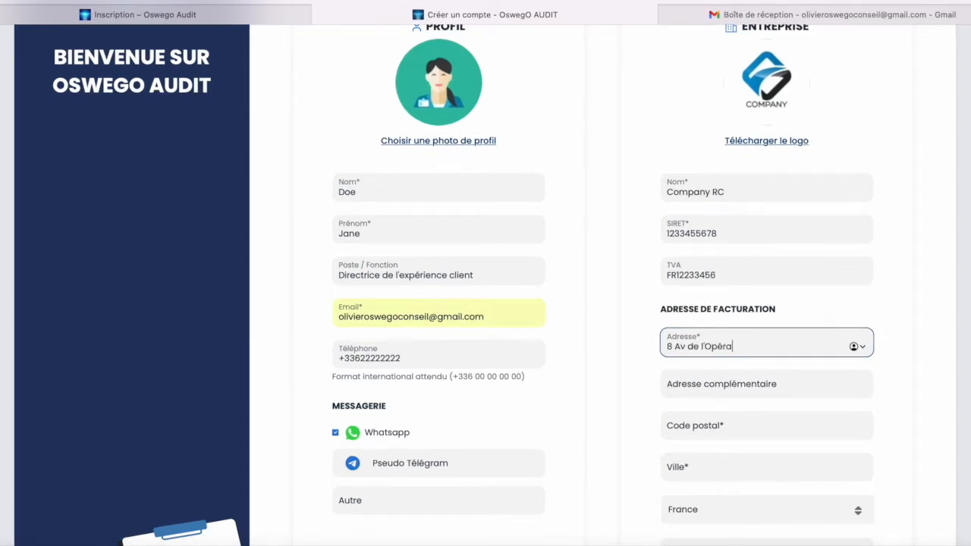
key(Tab)
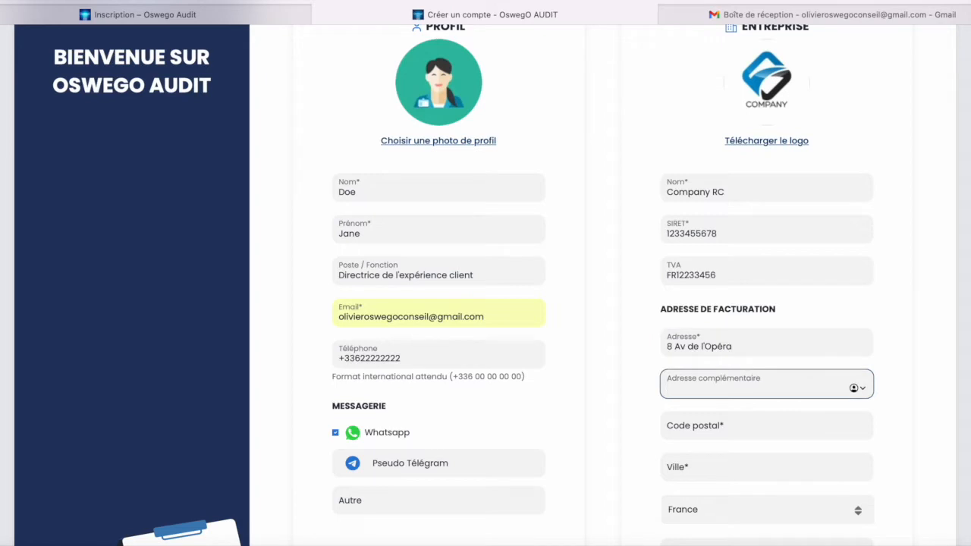
key(Tab)
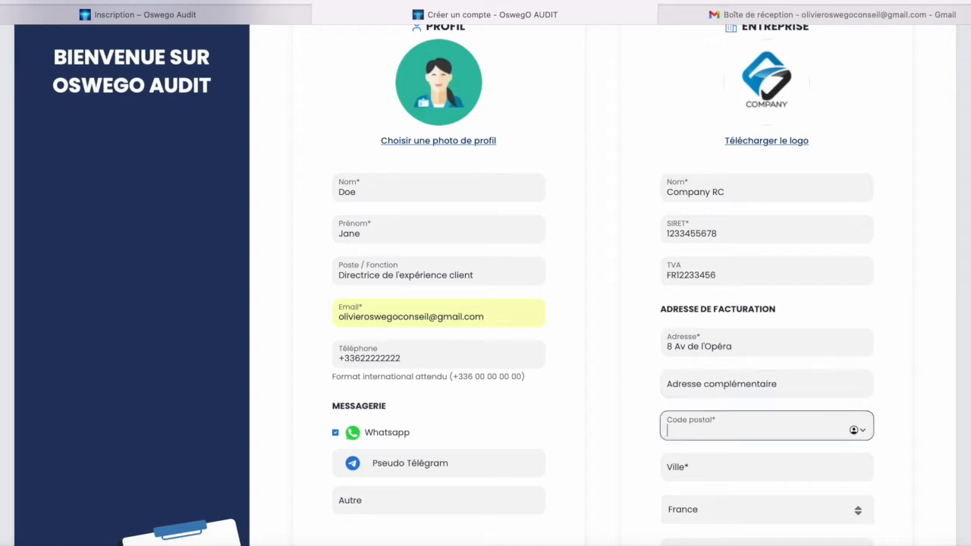
text(75008)
key(Tab)
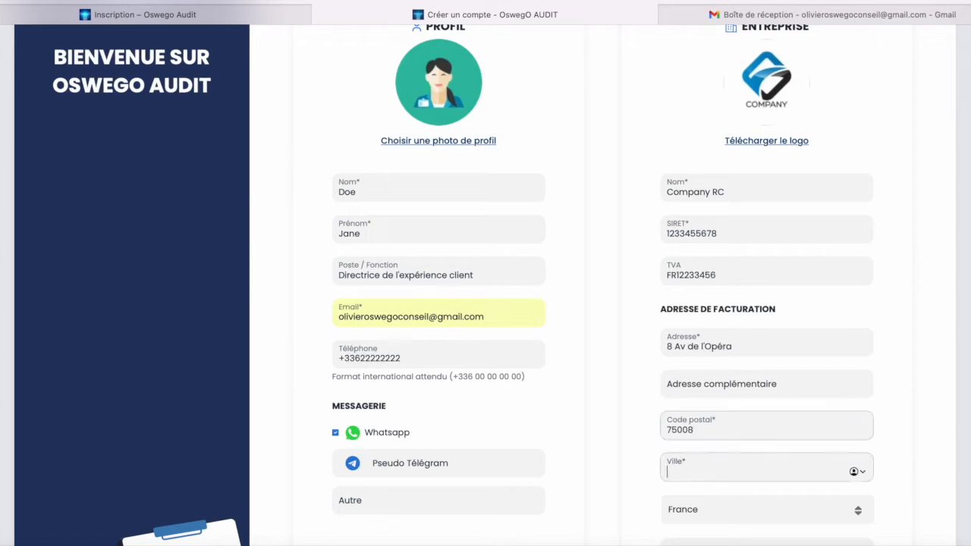
text(Paris)
Keep France as country, enter the company phone number, and submit the registration.
key(Tab)
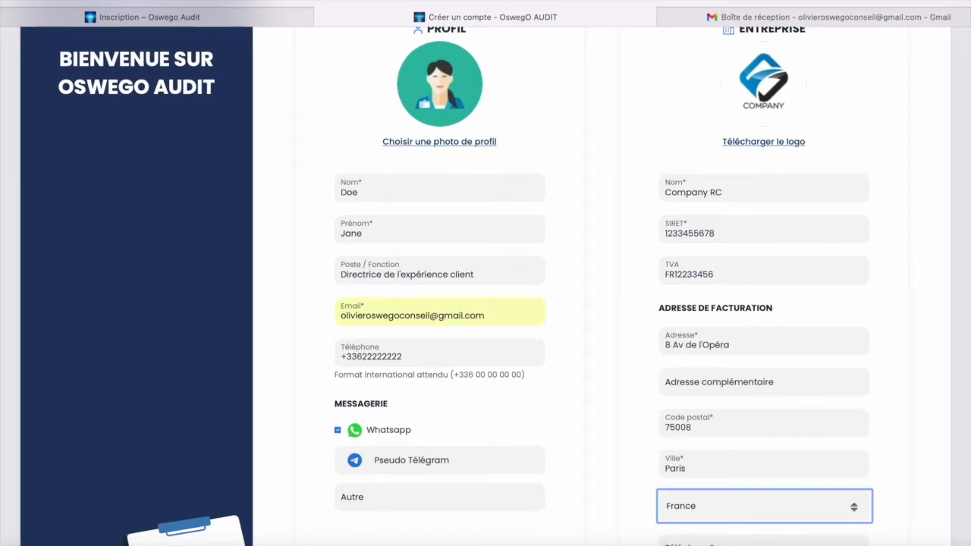
scroll(842, 429, down, 1)
click(828, 454)
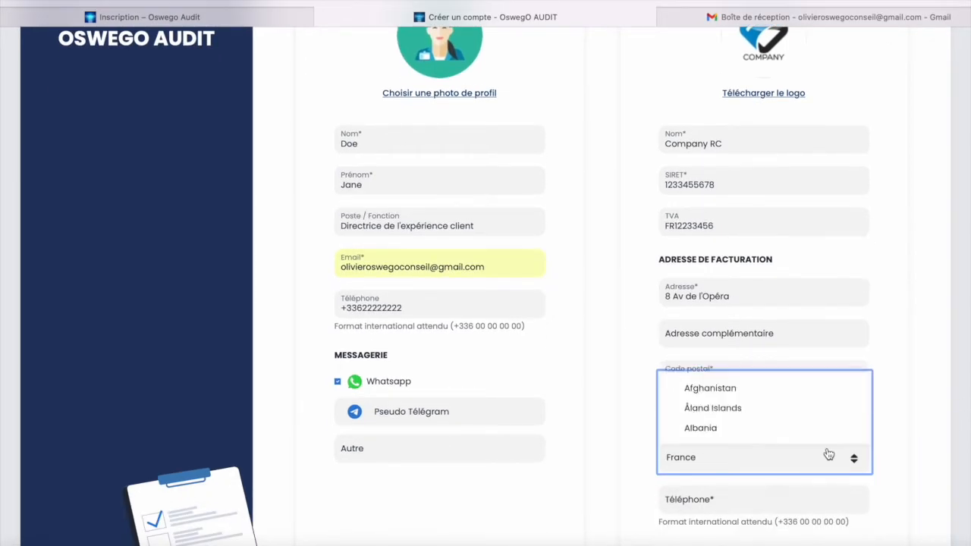
click(829, 453)
click(786, 496)
scroll(766, 496, down, 3)
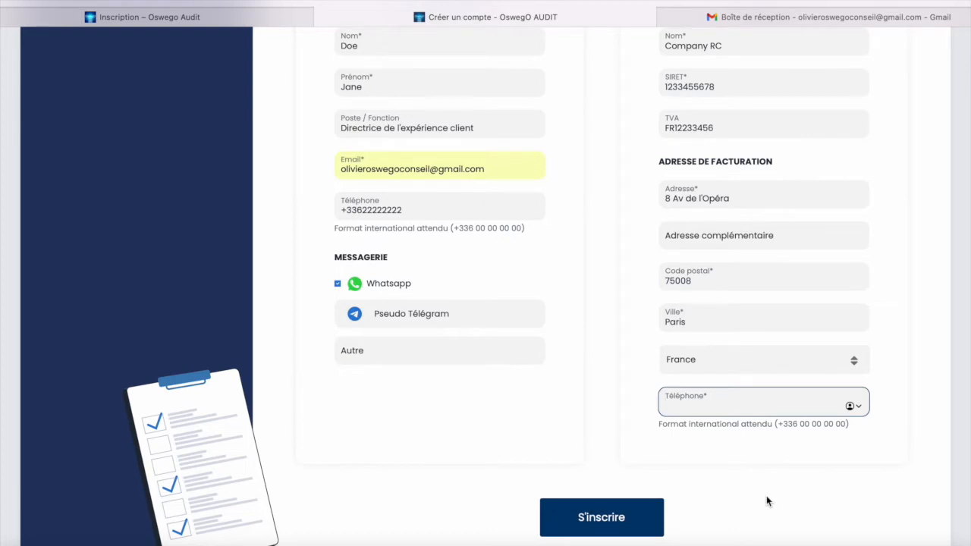
text(+331)
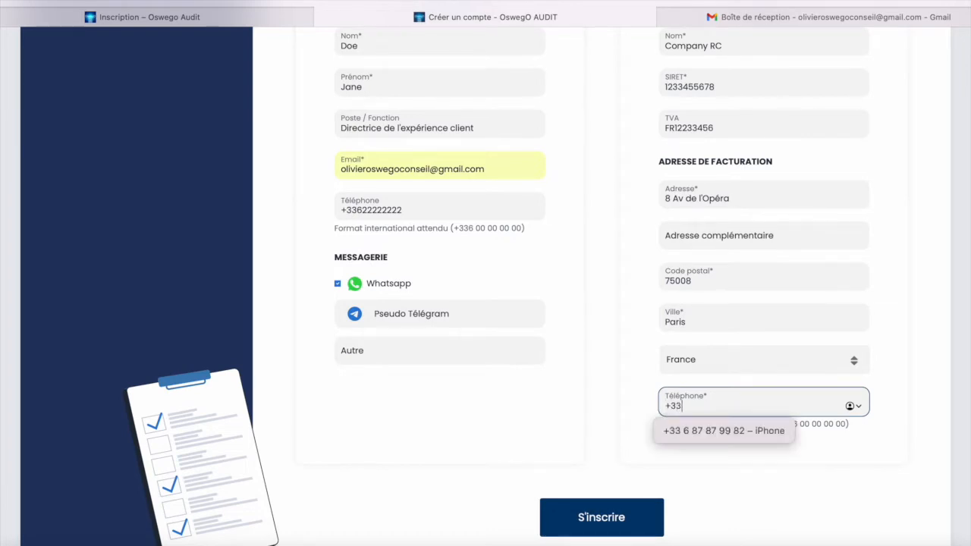
text(55555555)
click(608, 524)
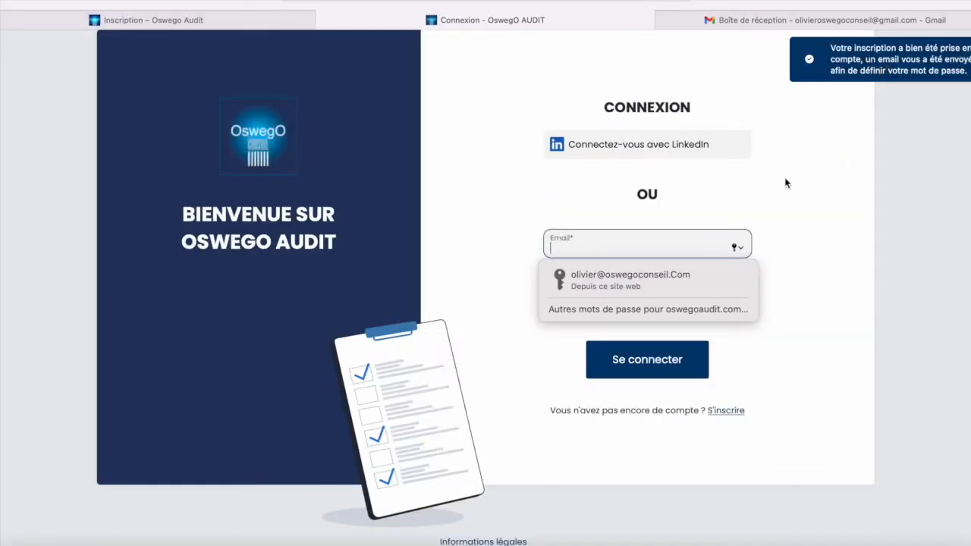
Switch to the Gmail inbox to find the OswegO AUDIT confirmation message.
click(813, 19)
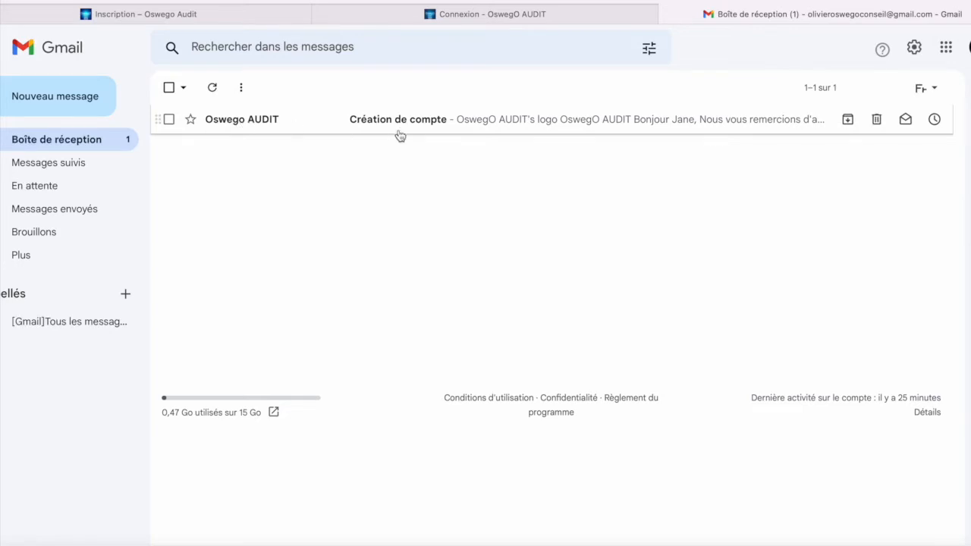
Open the 'Création de compte' email and read down to its Connexion link.
click(423, 122)
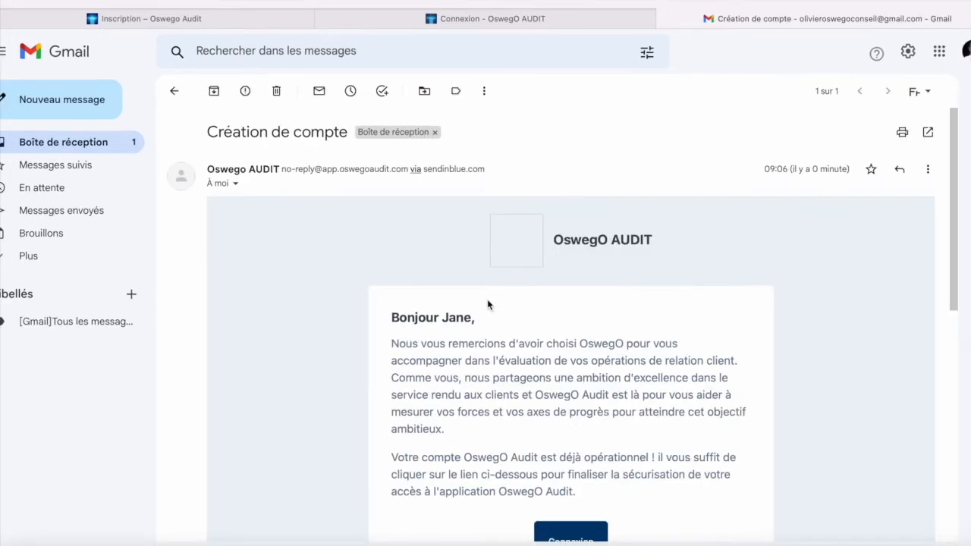
scroll(488, 302, down, 3)
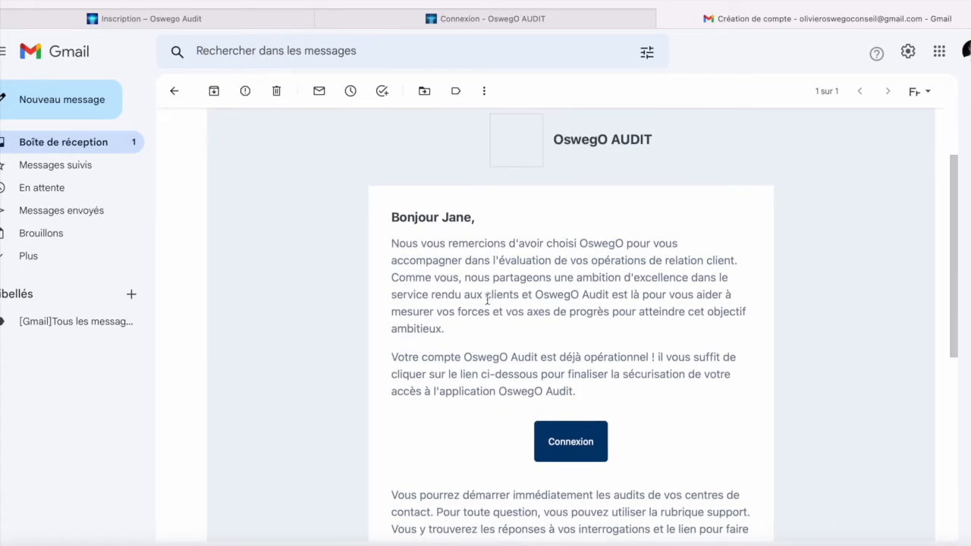
scroll(487, 303, down, 3)
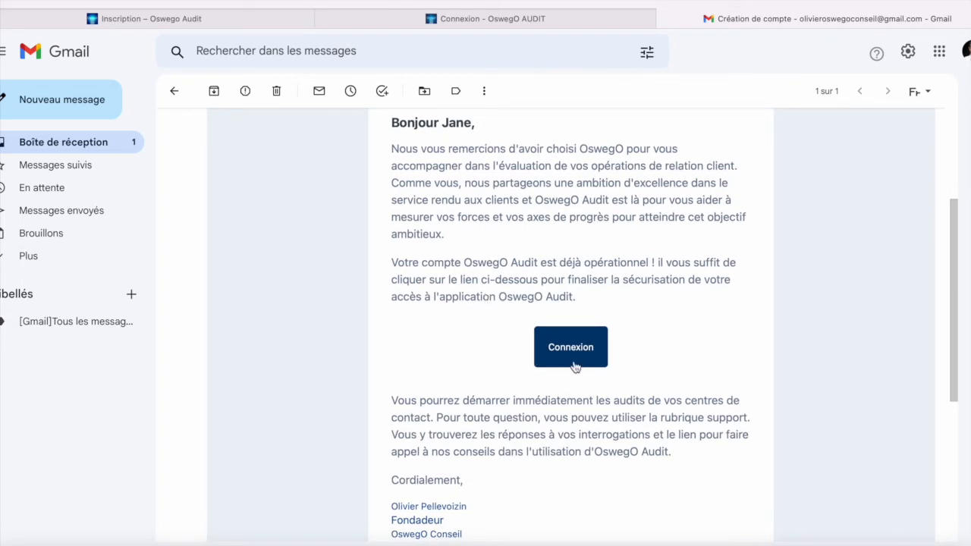
Follow the email's Connexion link and save a self-chosen password, declining browser suggestions.
click(573, 349)
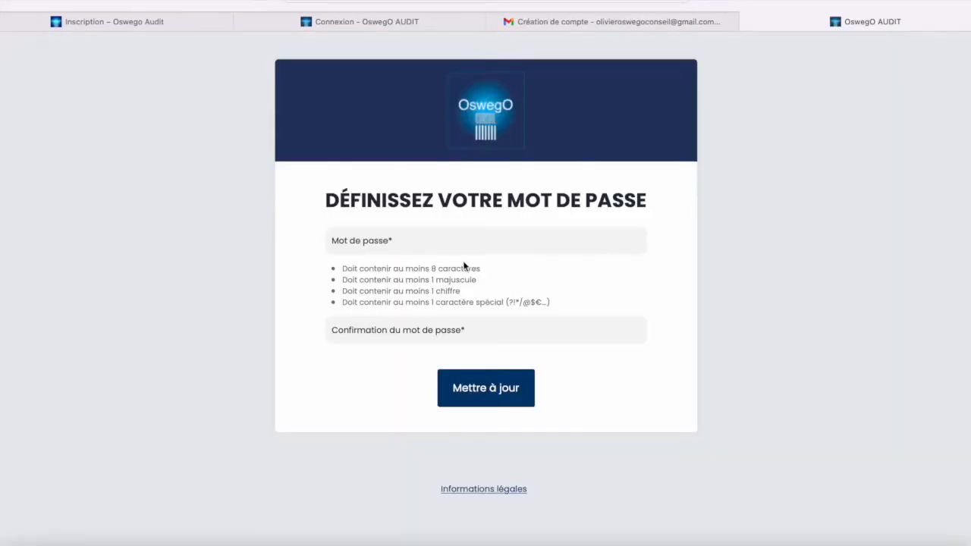
click(461, 242)
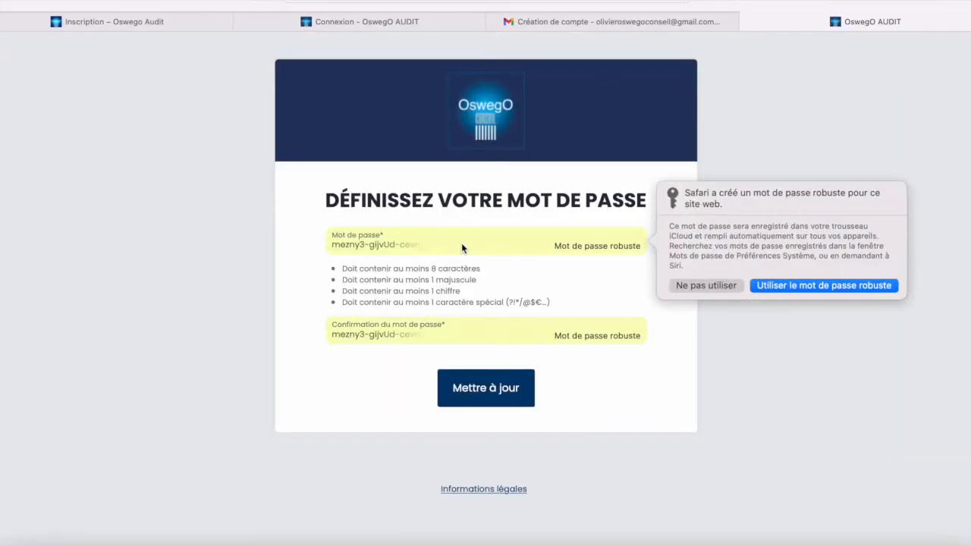
click(707, 285)
text(a)
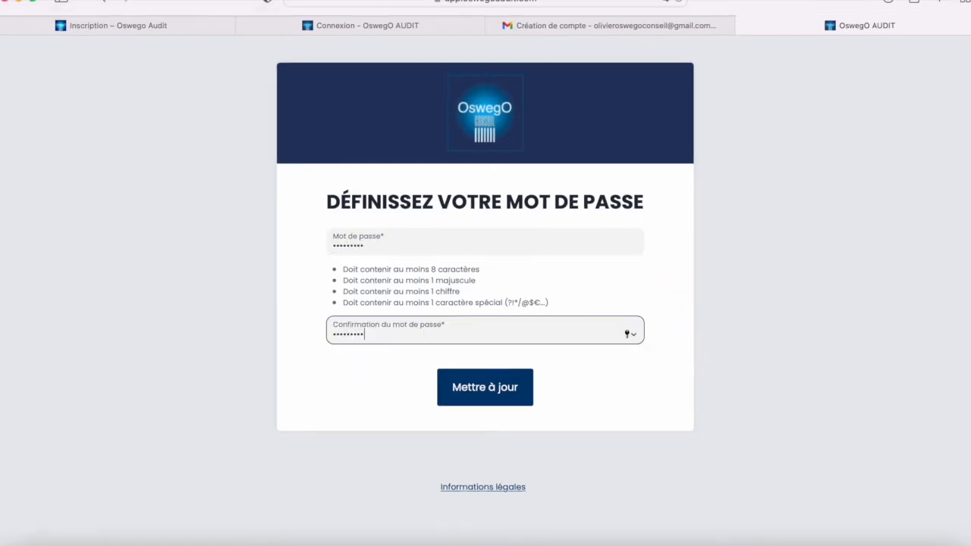
click(493, 390)
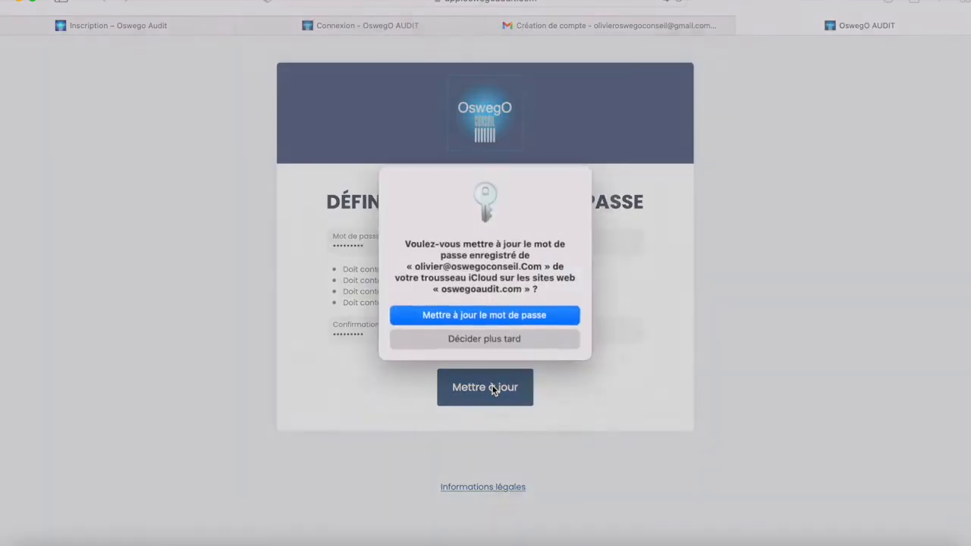
click(512, 338)
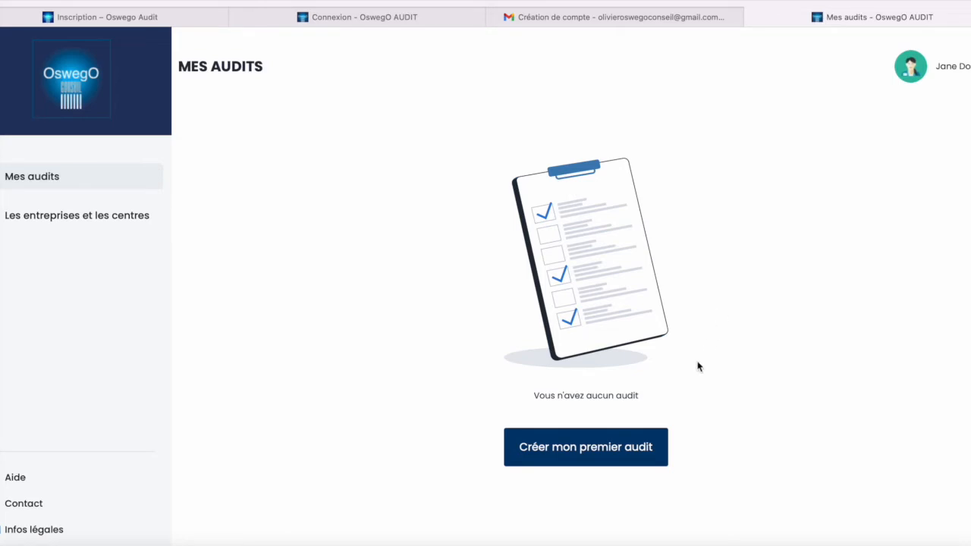
Start the first audit and choose the PREMIUM formula.
click(605, 448)
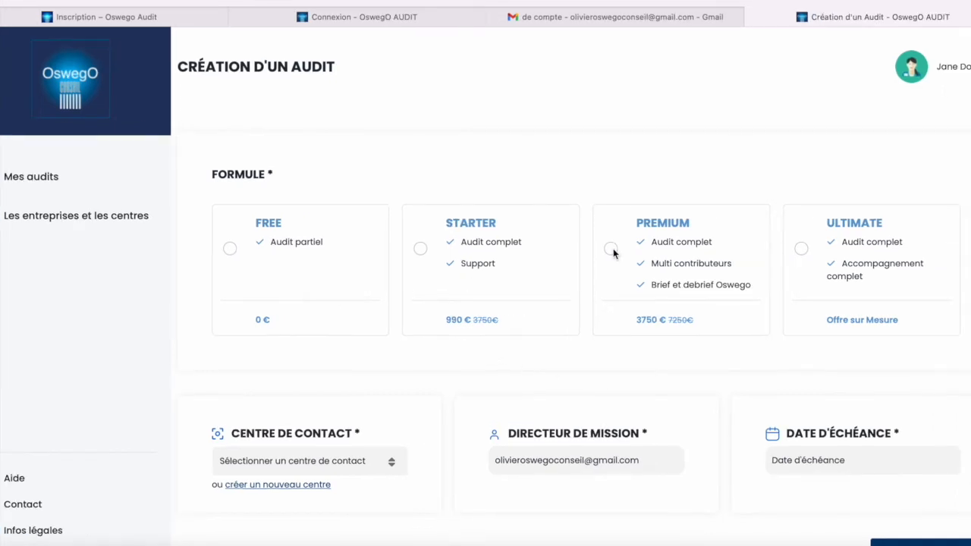
click(612, 251)
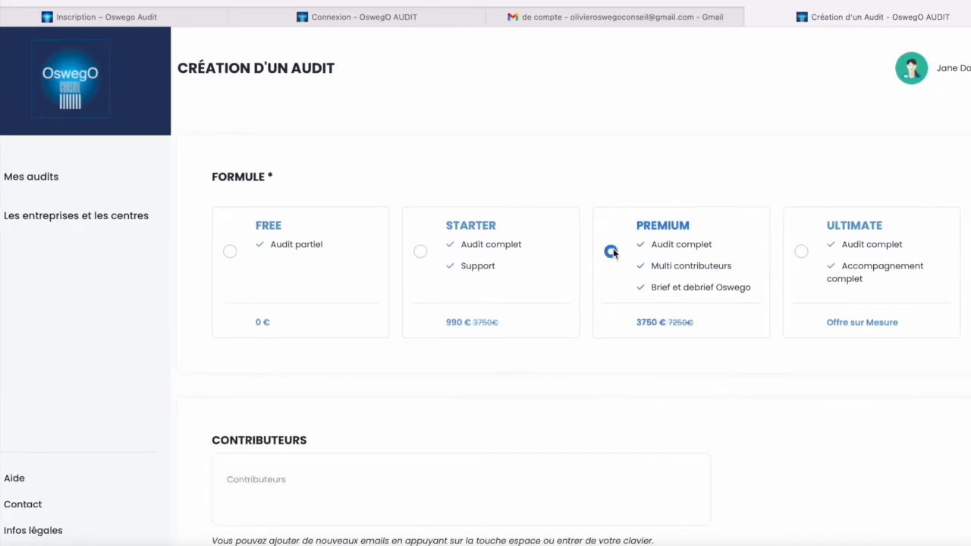
scroll(456, 333, down, 3)
Add two contributor e-mail addresses in the Contributeurs box.
click(457, 333)
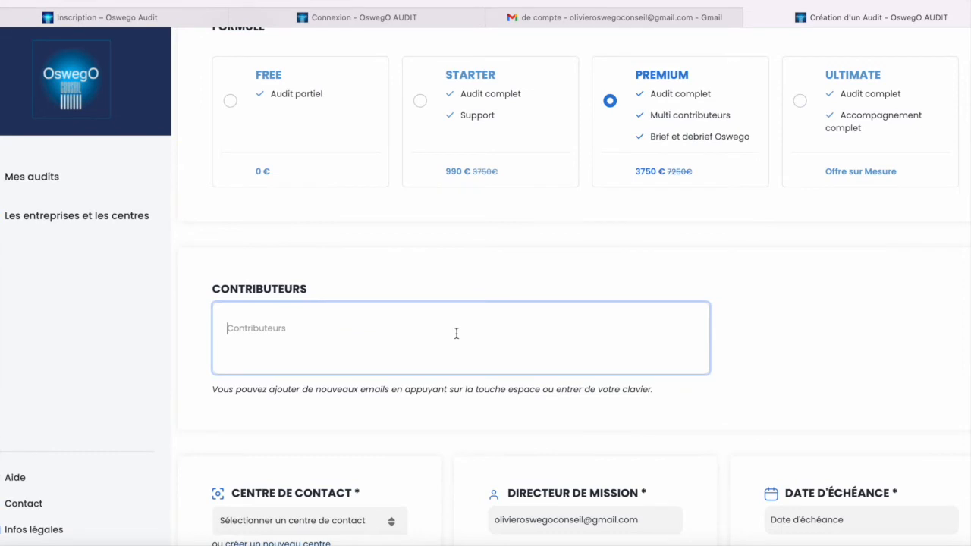
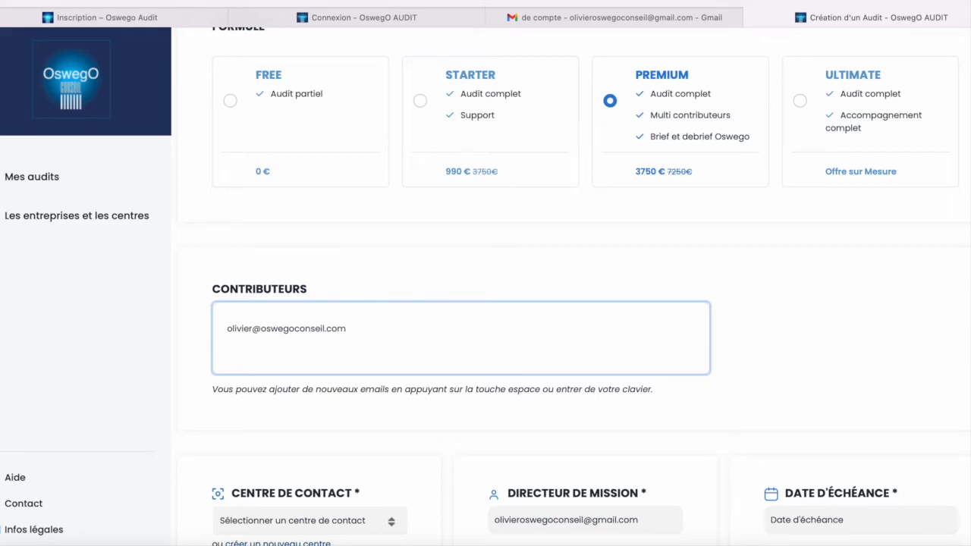
key(Return)
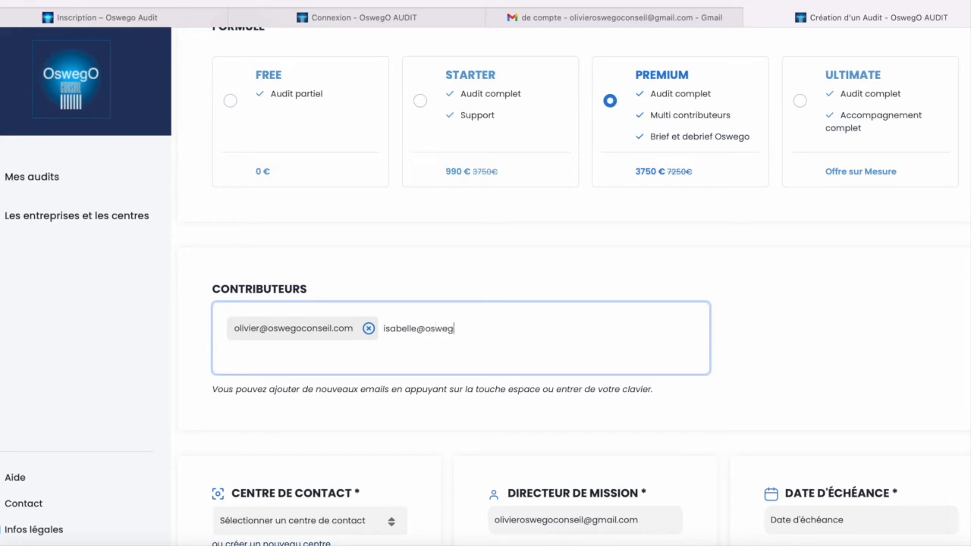
key(Return)
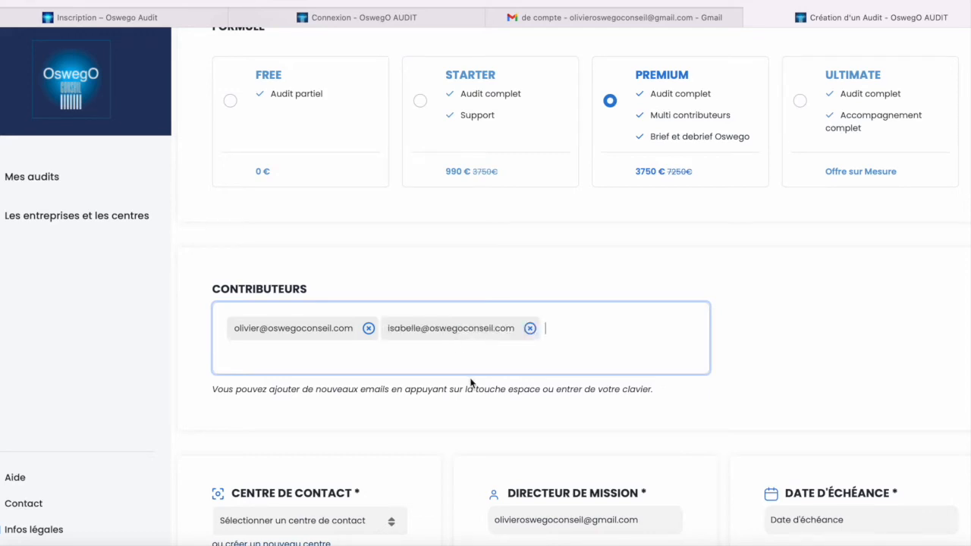
Open and close the contact centre list to check the available centres.
scroll(364, 455, down, 2)
click(364, 525)
scroll(368, 437, down, 1)
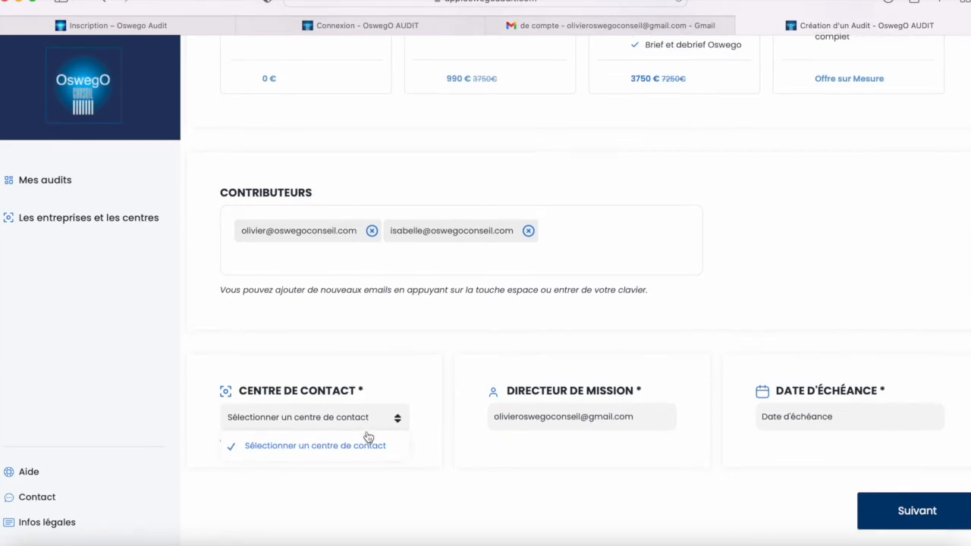
click(392, 375)
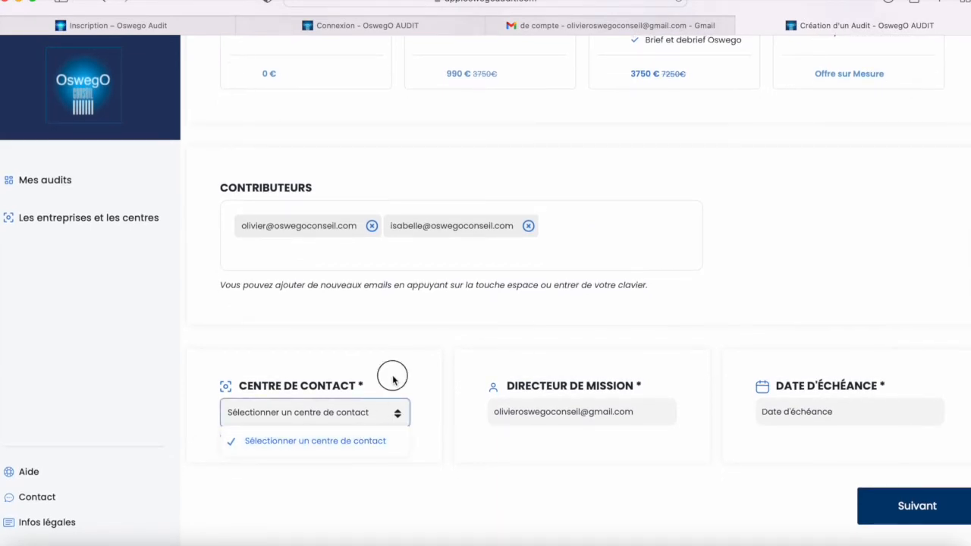
click(363, 412)
click(364, 414)
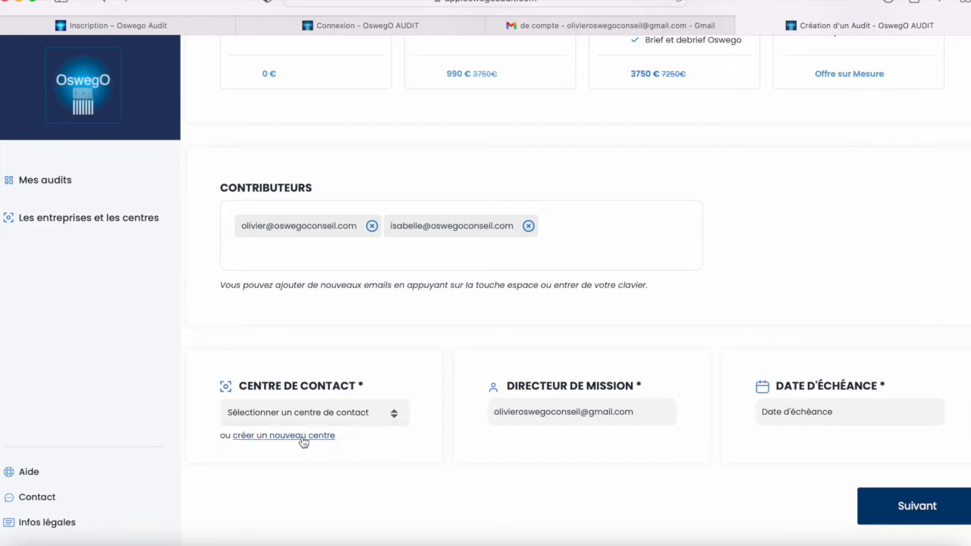
Start a new contact centre for Company RC named Centre support de Paris.
click(303, 442)
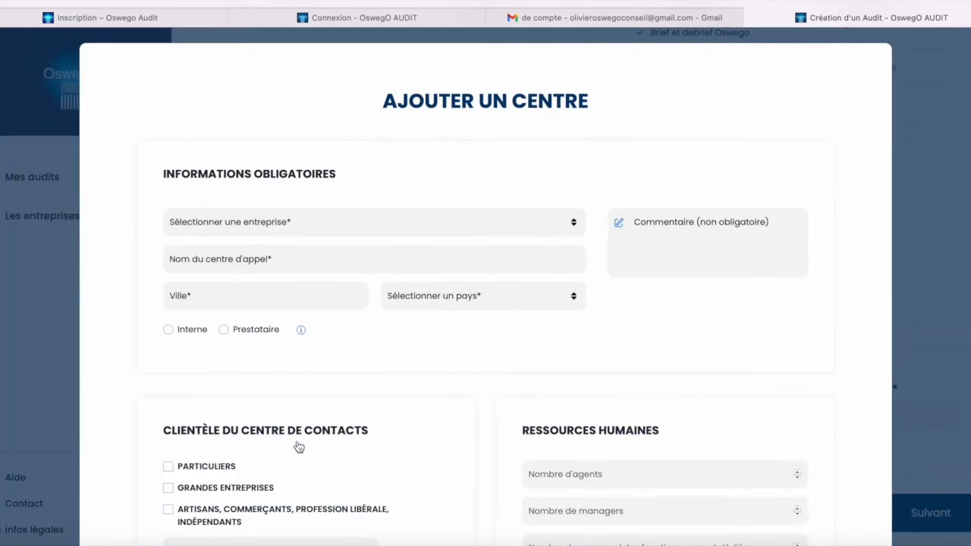
click(373, 231)
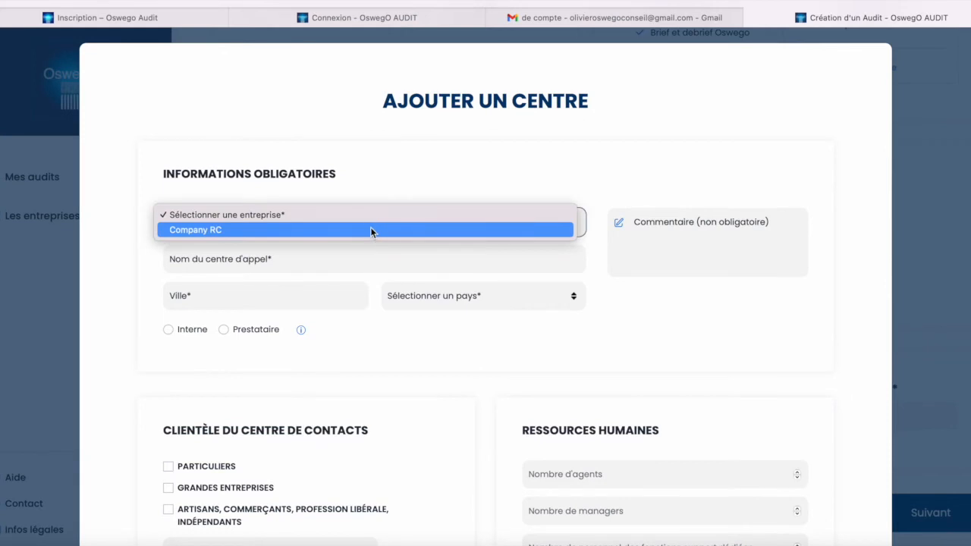
click(371, 230)
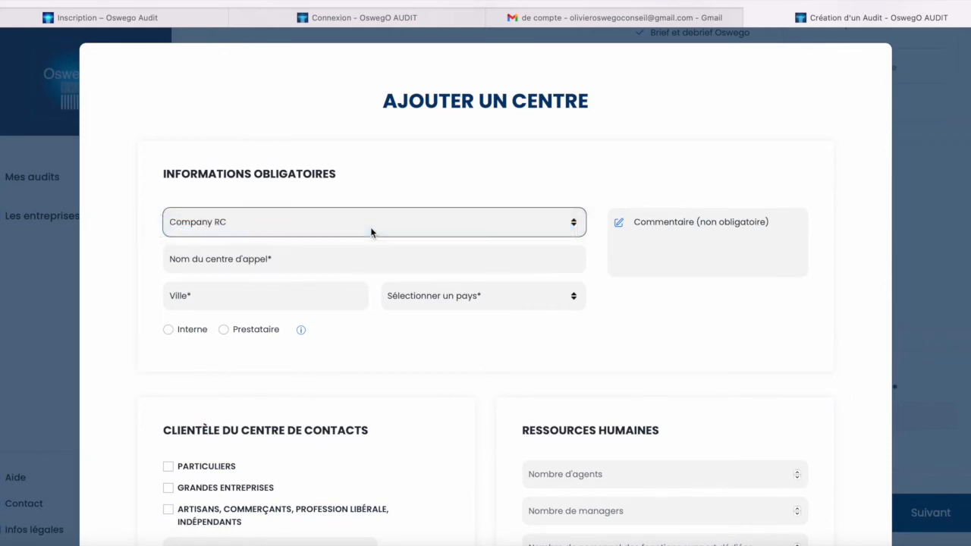
click(300, 263)
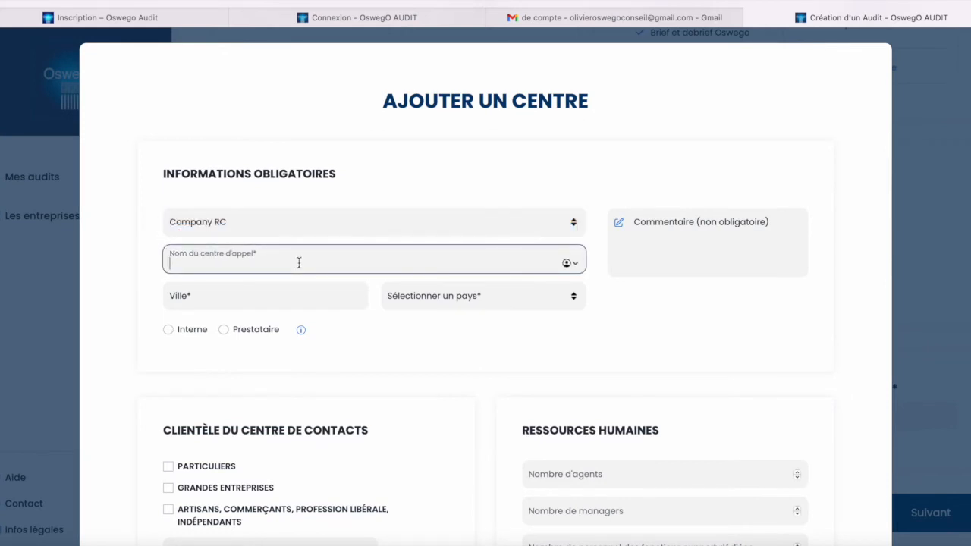
text(Centre support de Paris)
Set city Paris, country France, type Interne, and comment 'Centre de support clientèle entreprise'.
key(Tab)
text(Par)
key(Tab)
key(f)
key(f)
key(r)
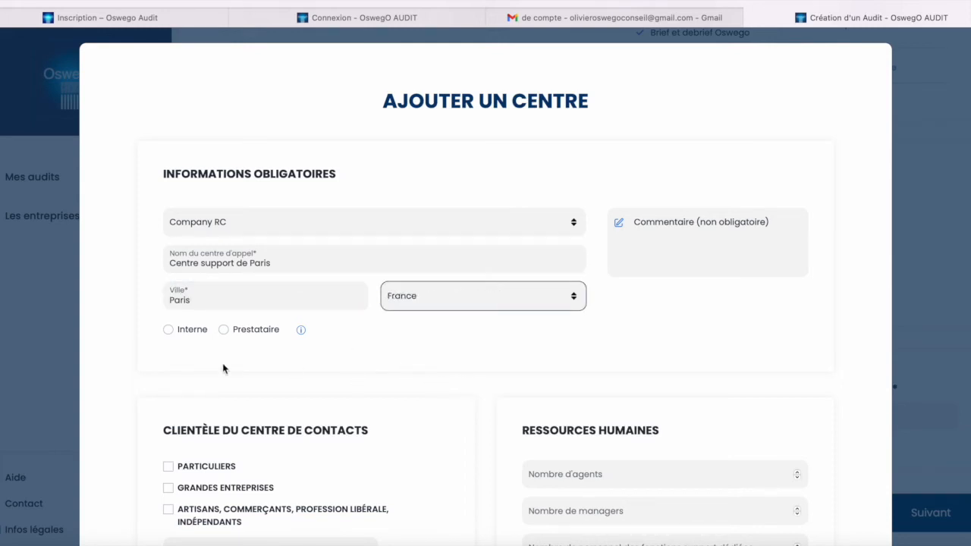
click(167, 329)
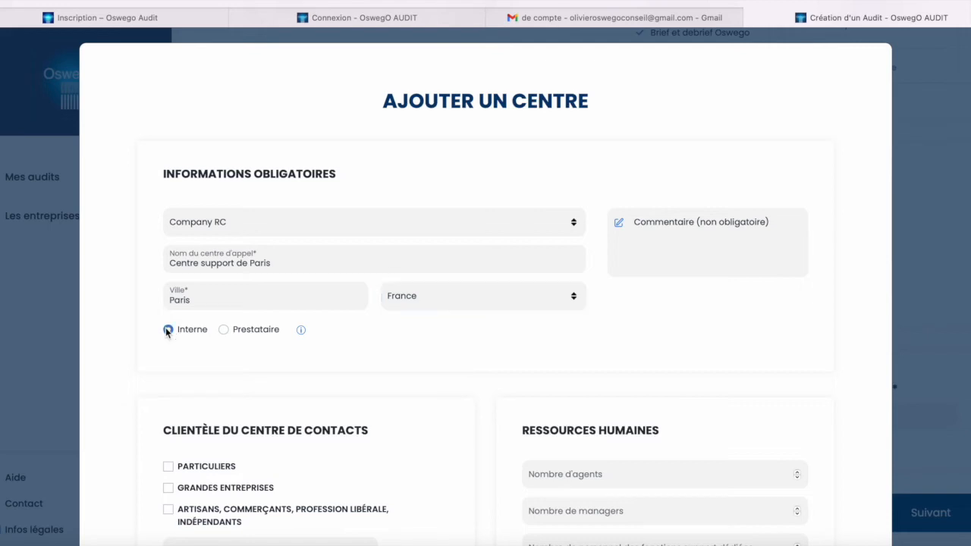
mouse_move(302, 334)
click(651, 235)
text(Centre de support clientèle entreprise)
Set the clientele to Grandes entreprises, territory International, and staff to 30 agents, 5 managers, 2 support.
scroll(518, 324, down, 2)
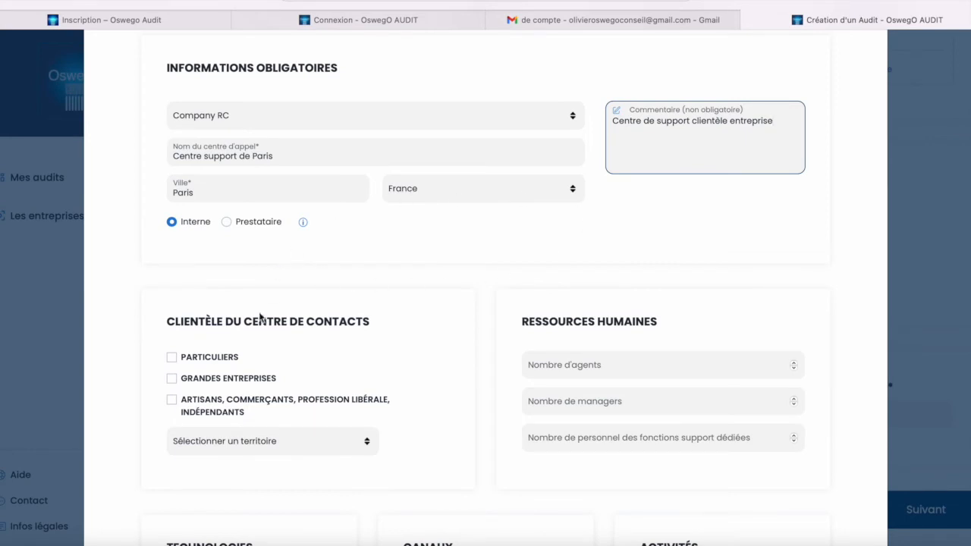
scroll(260, 319, down, 1)
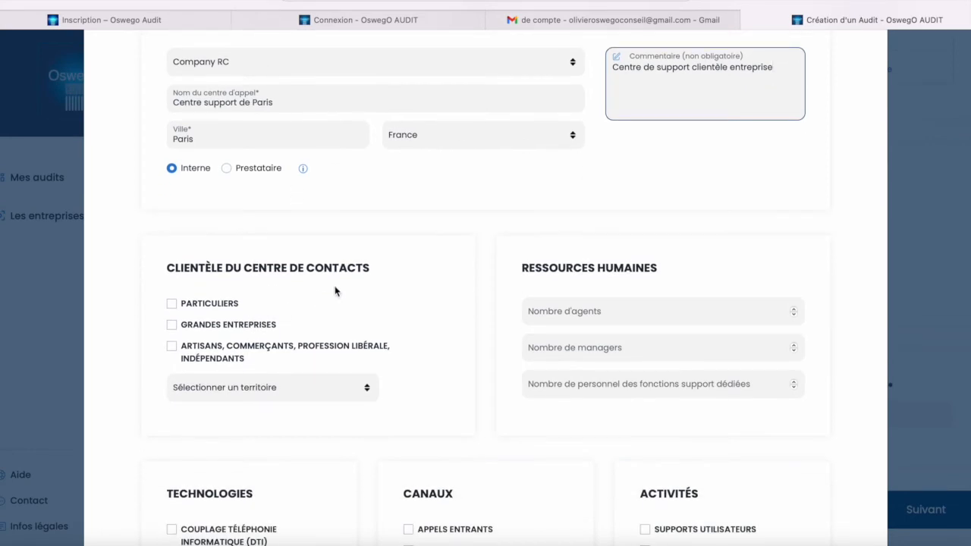
scroll(336, 292, down, 1)
click(172, 290)
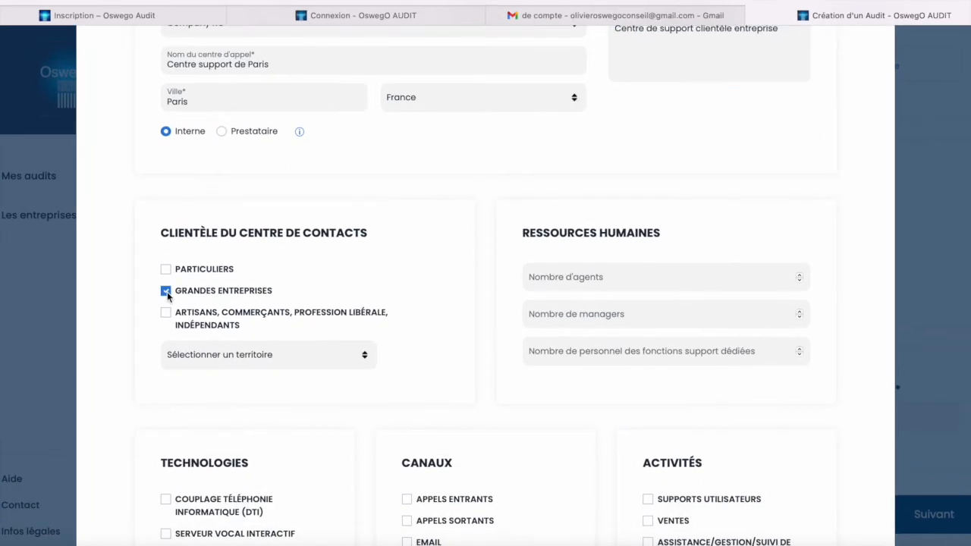
click(245, 355)
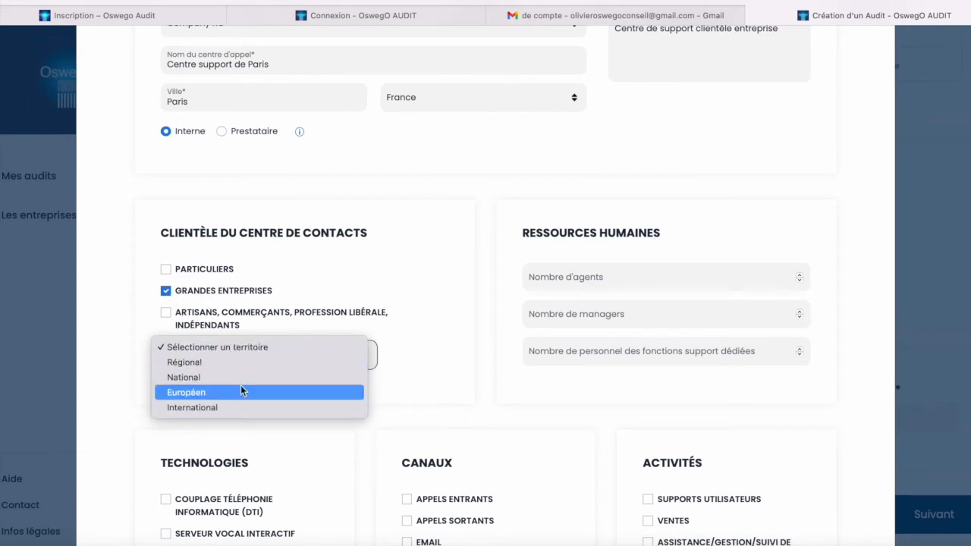
click(240, 405)
click(673, 276)
key(Tab)
key(Tab)
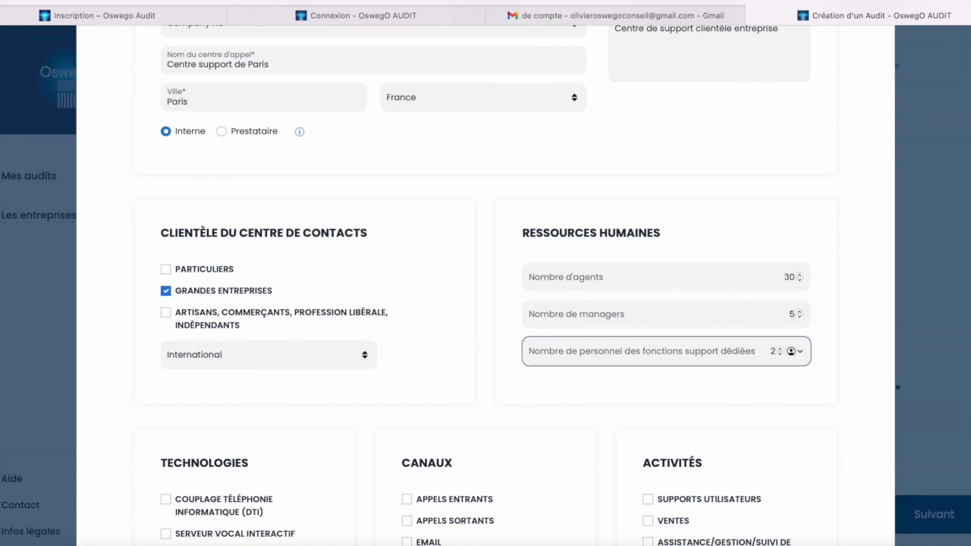
key(Tab)
Tick four technologies: interactive voice server, intelligent routing, e-learning and quality monitoring.
scroll(730, 255, down, 2)
scroll(729, 259, down, 3)
scroll(254, 382, down, 1)
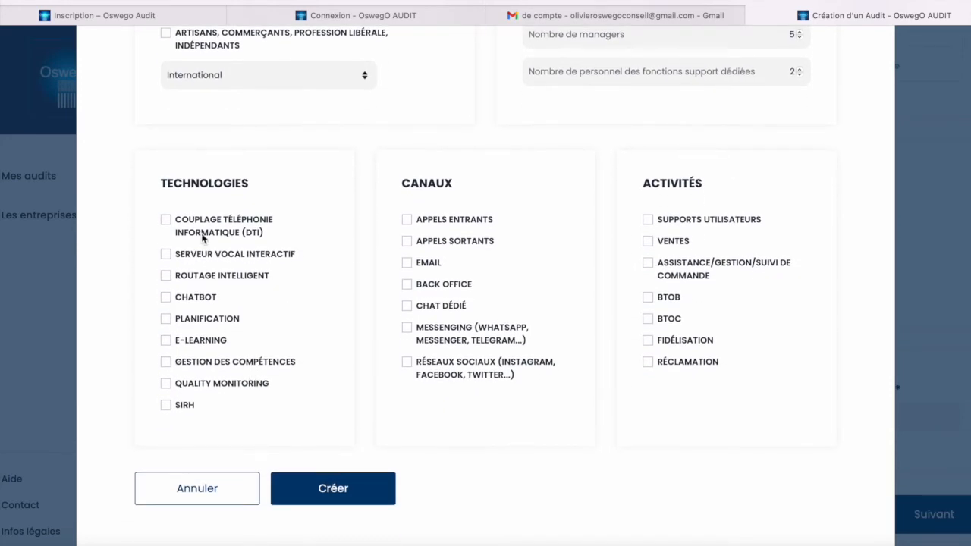
click(166, 255)
click(166, 276)
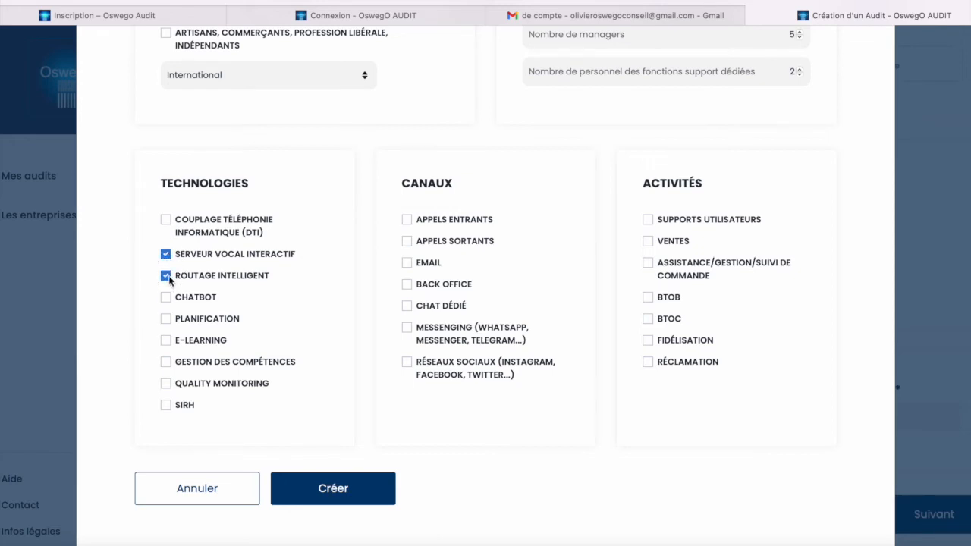
click(165, 340)
click(166, 383)
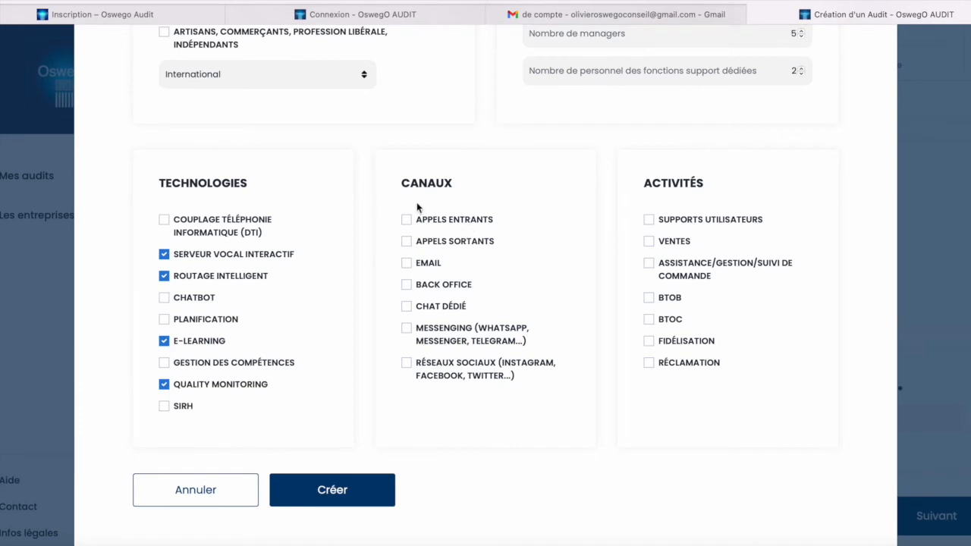
Tick inbound calls, outbound calls and email channels plus Supports utilisateurs and BTOB activities, then create the centre.
click(408, 220)
click(407, 241)
click(406, 264)
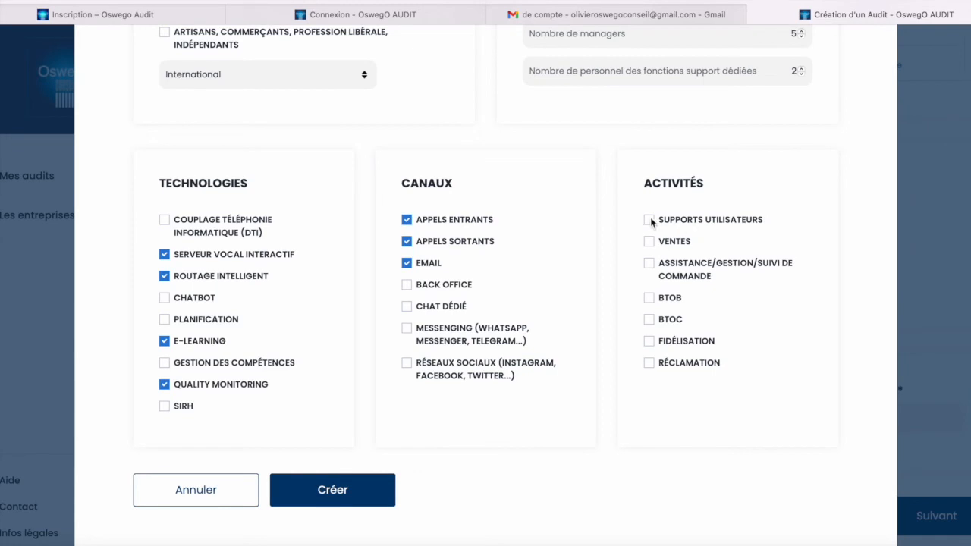
click(650, 220)
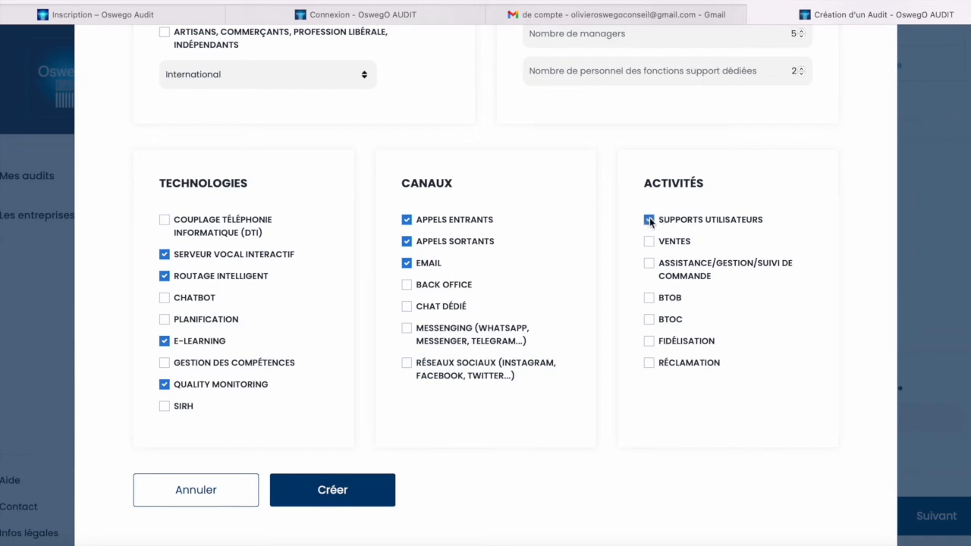
click(649, 298)
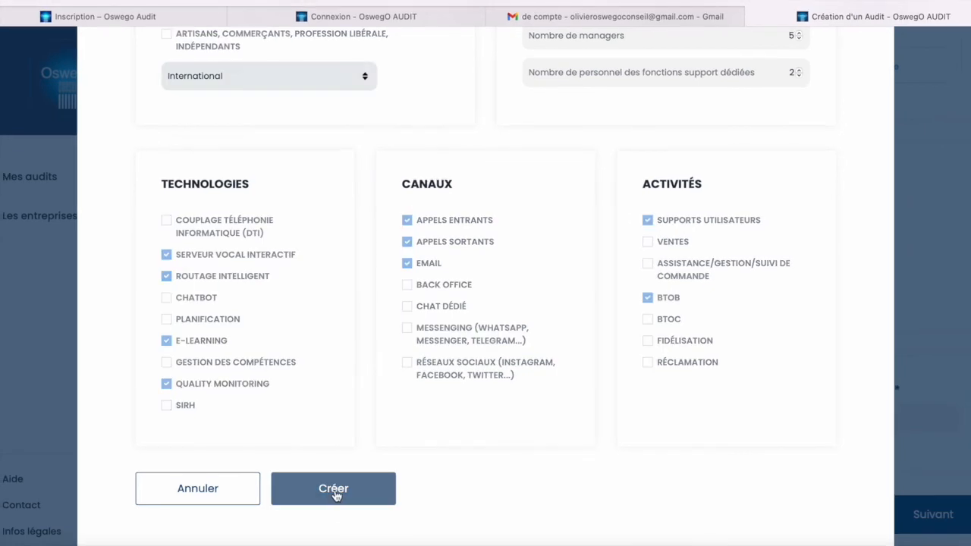
click(334, 492)
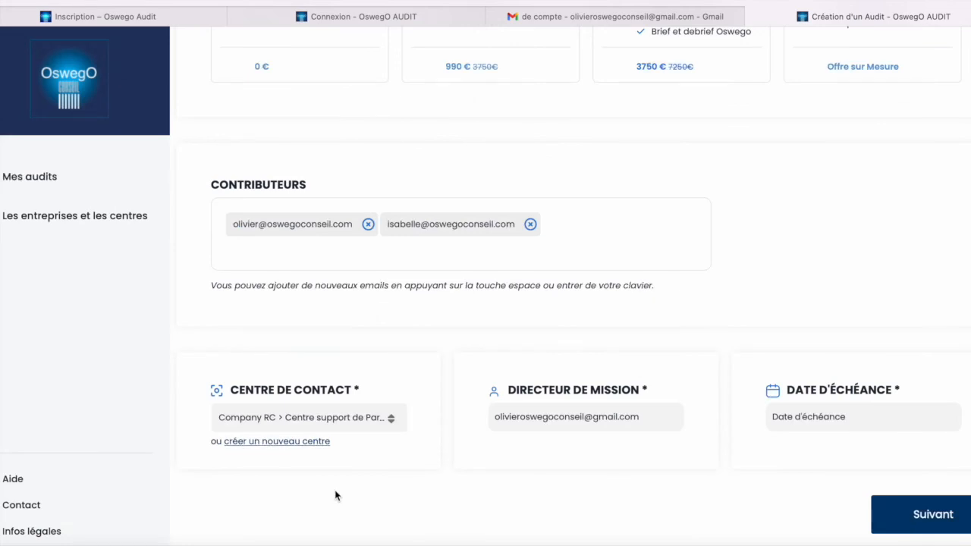
Replace the Directeur de mission field with a different director's e-mail address.
click(390, 418)
click(391, 418)
triple_click(549, 416)
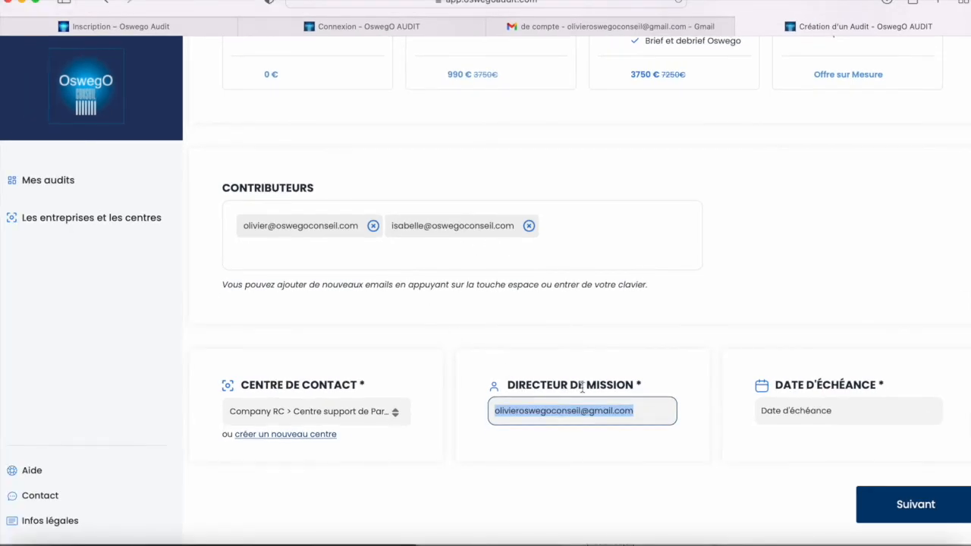
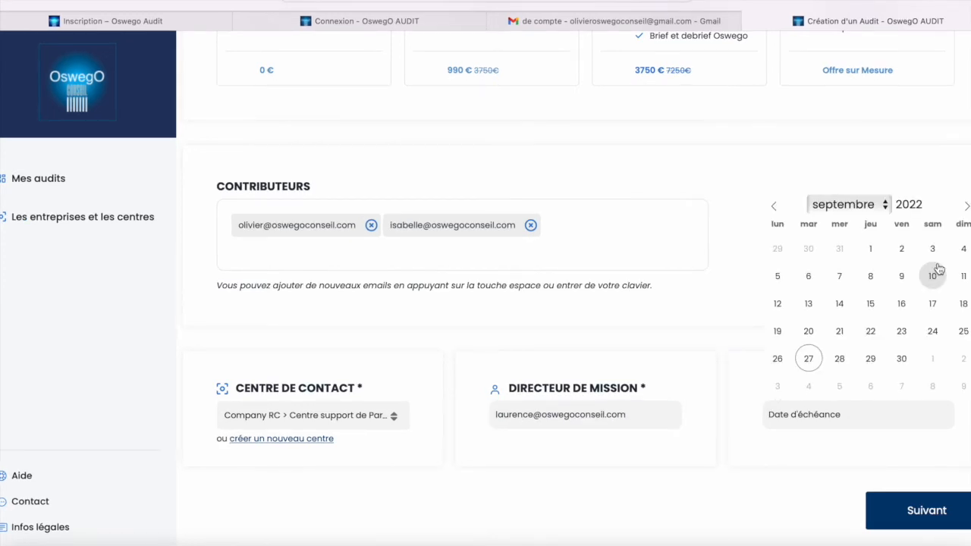
Set the due date to 27 October 2022 and move on to the audit summary.
click(965, 208)
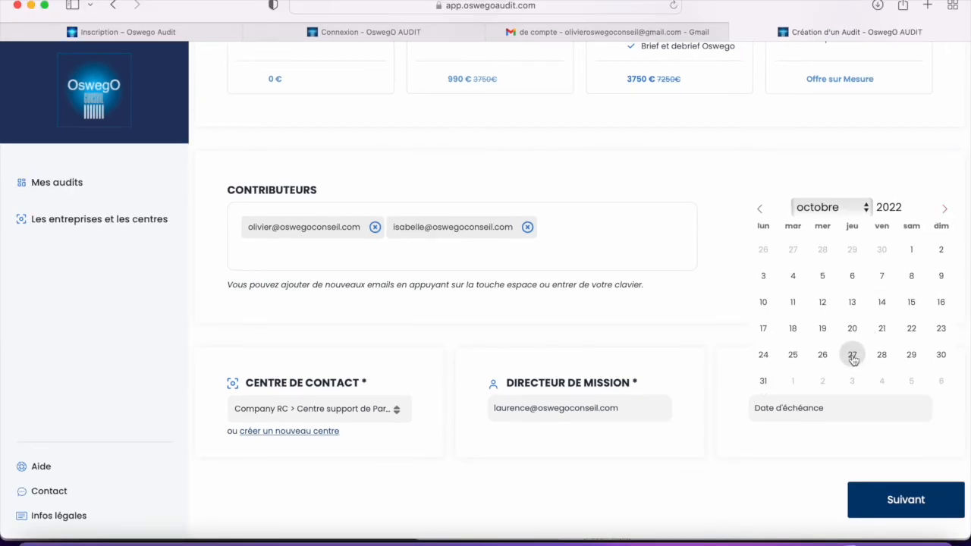
click(852, 355)
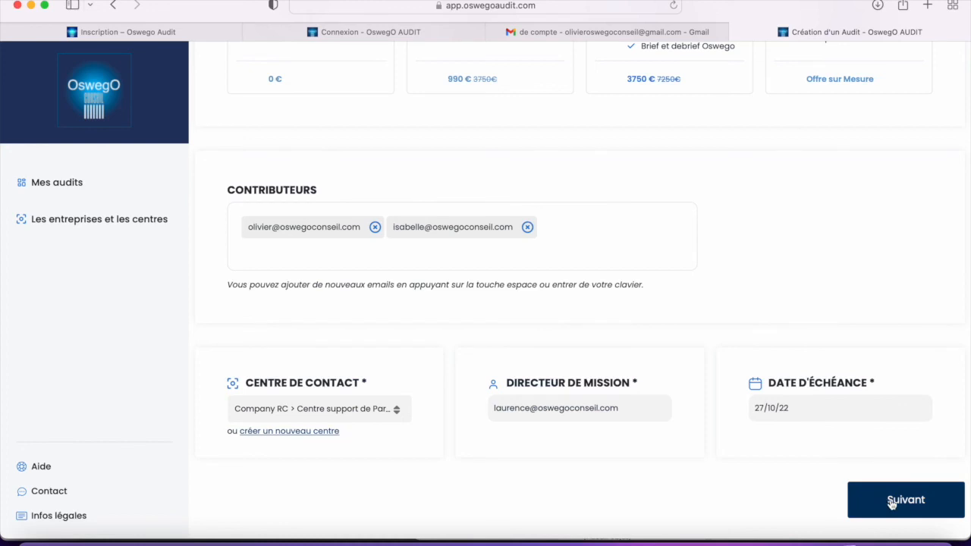
click(892, 504)
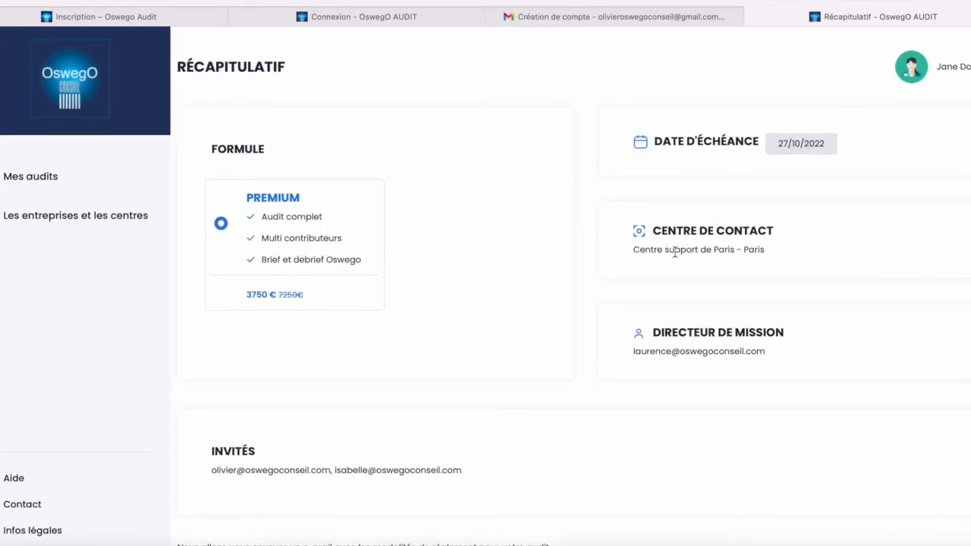
Create the audit from the Récapitulatif page and review its four contributors.
scroll(685, 330, down, 3)
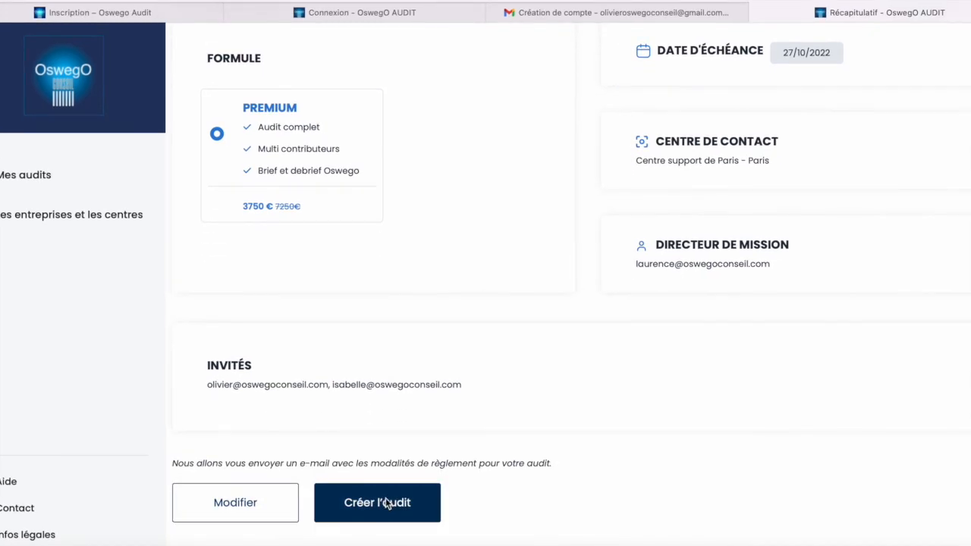
click(386, 502)
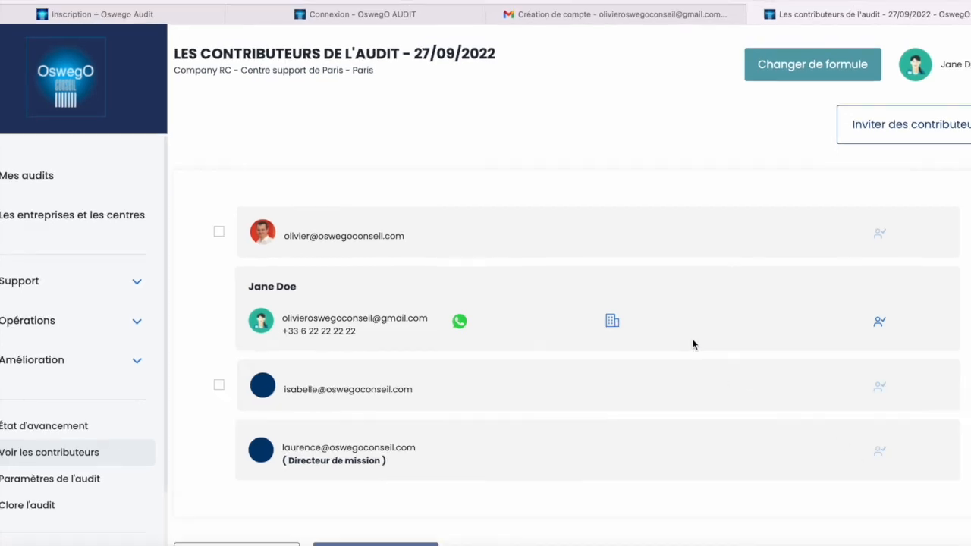
scroll(692, 344, down, 1)
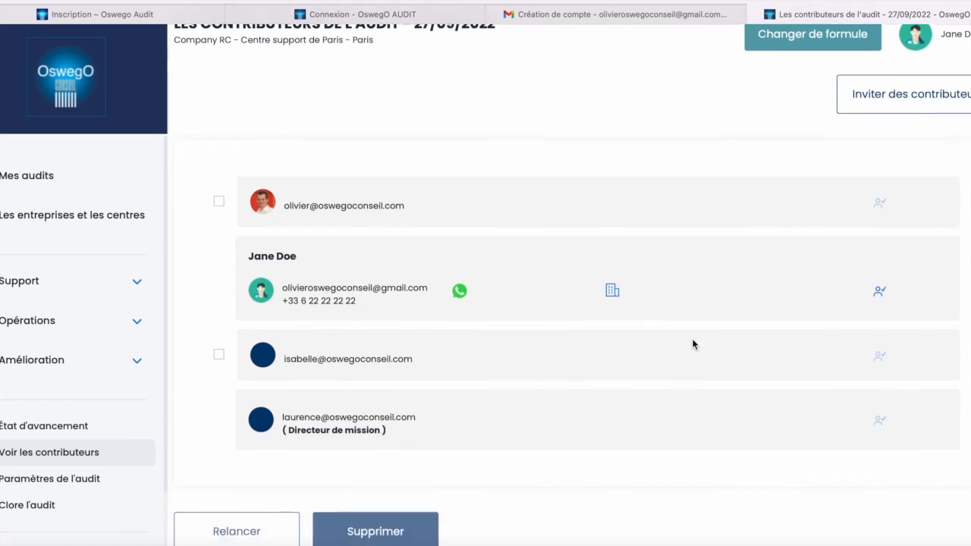